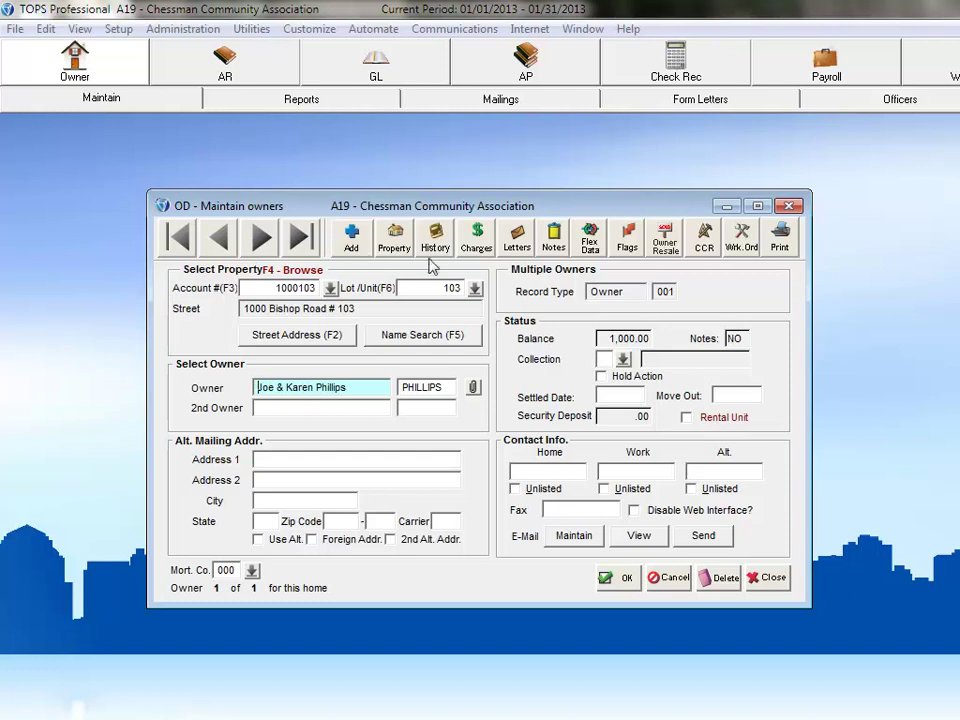
- Clear the open owner record, open the owner of unit 104 from the account number list, and clear it again
click(667, 578)
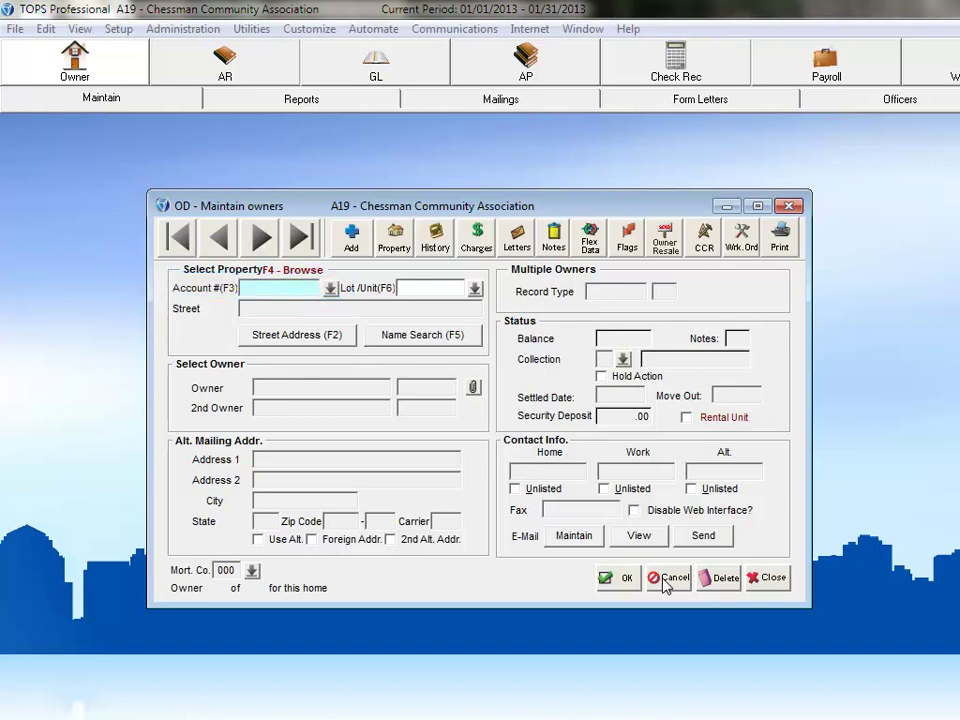
click(331, 291)
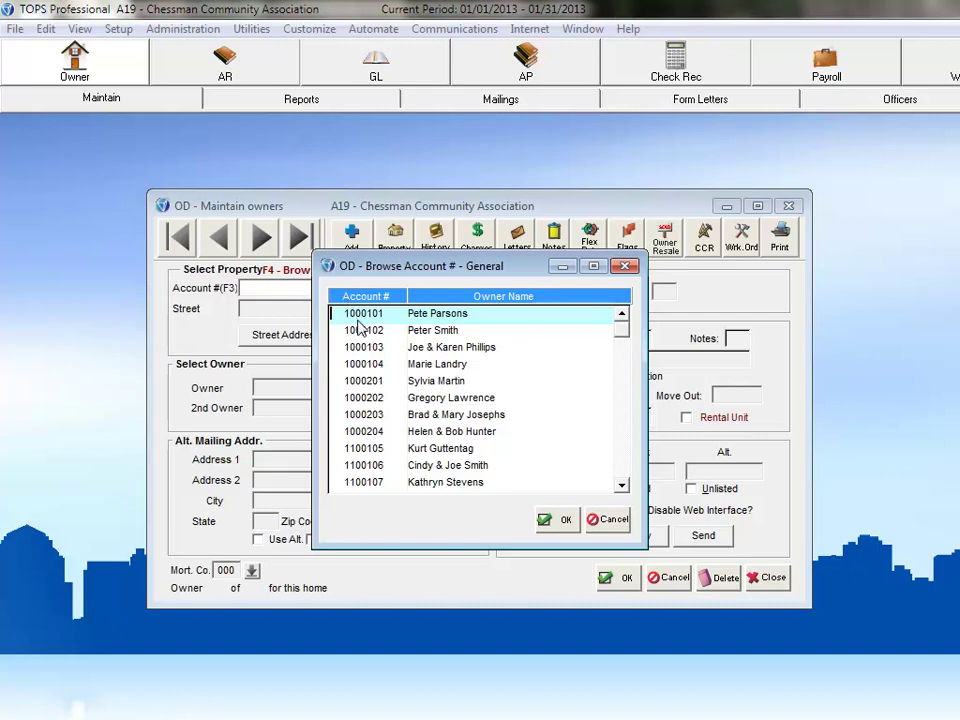
click(364, 367)
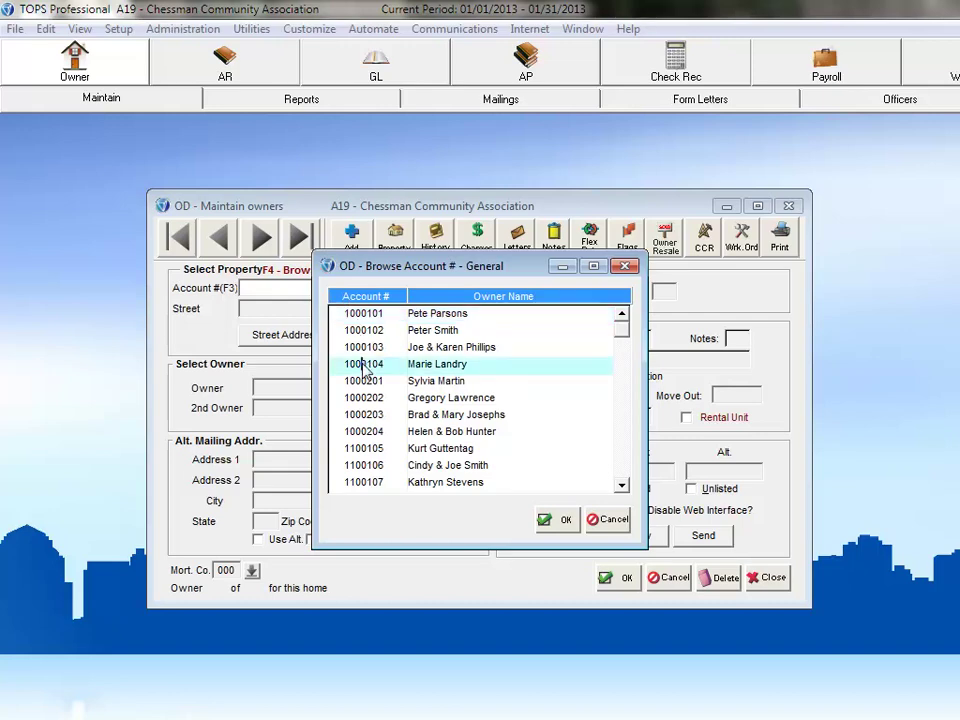
click(560, 520)
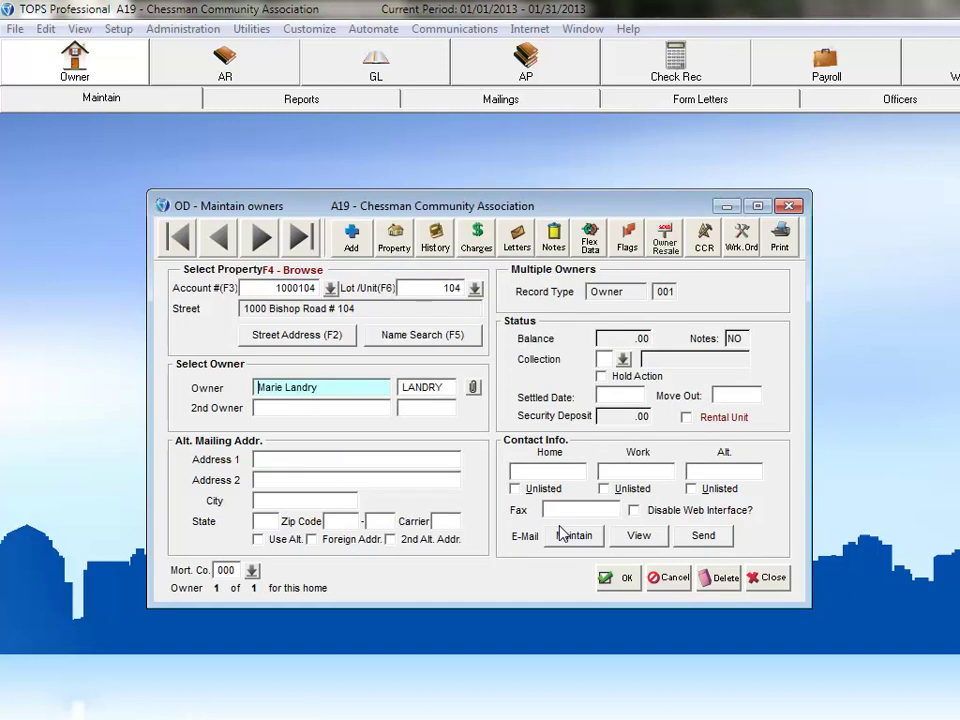
click(671, 582)
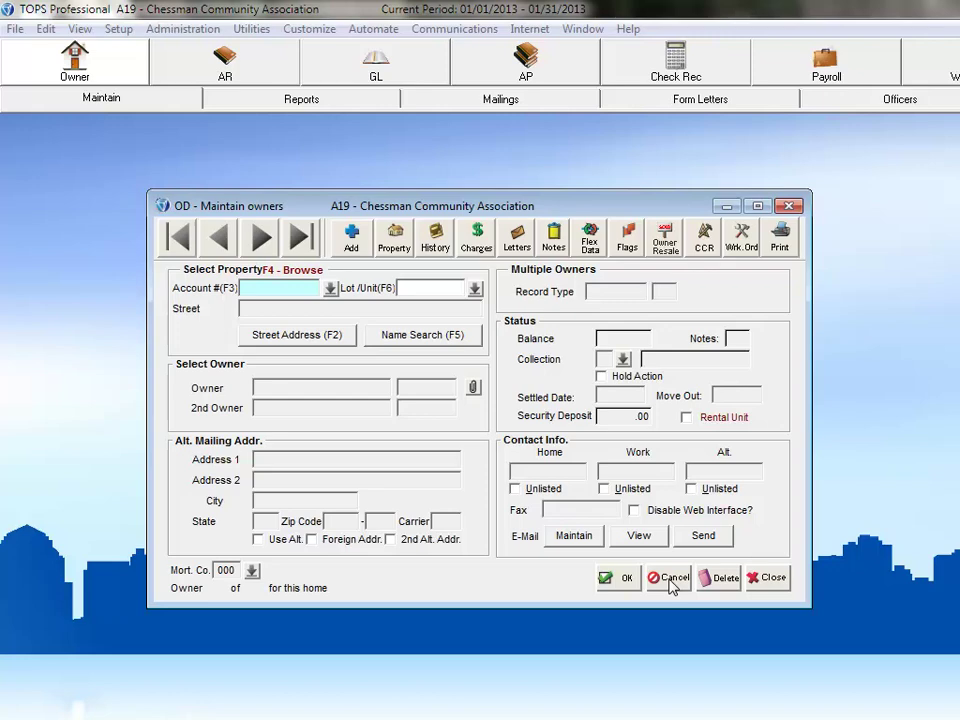
- View the owner record for unit 202 by choosing it from the lot/unit list, and clear the form
click(475, 290)
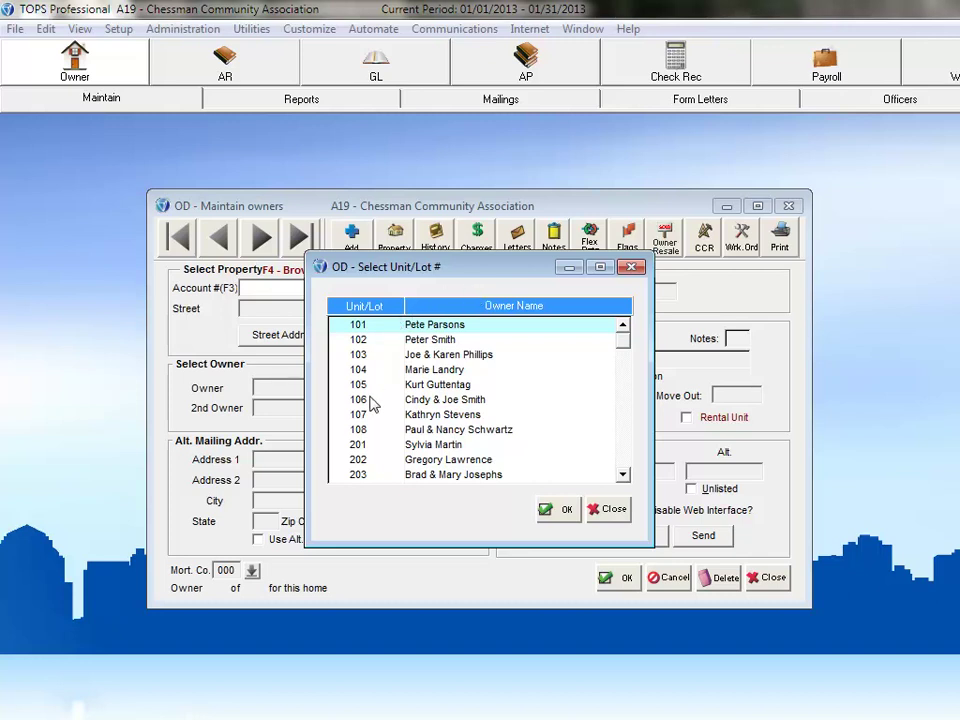
click(365, 460)
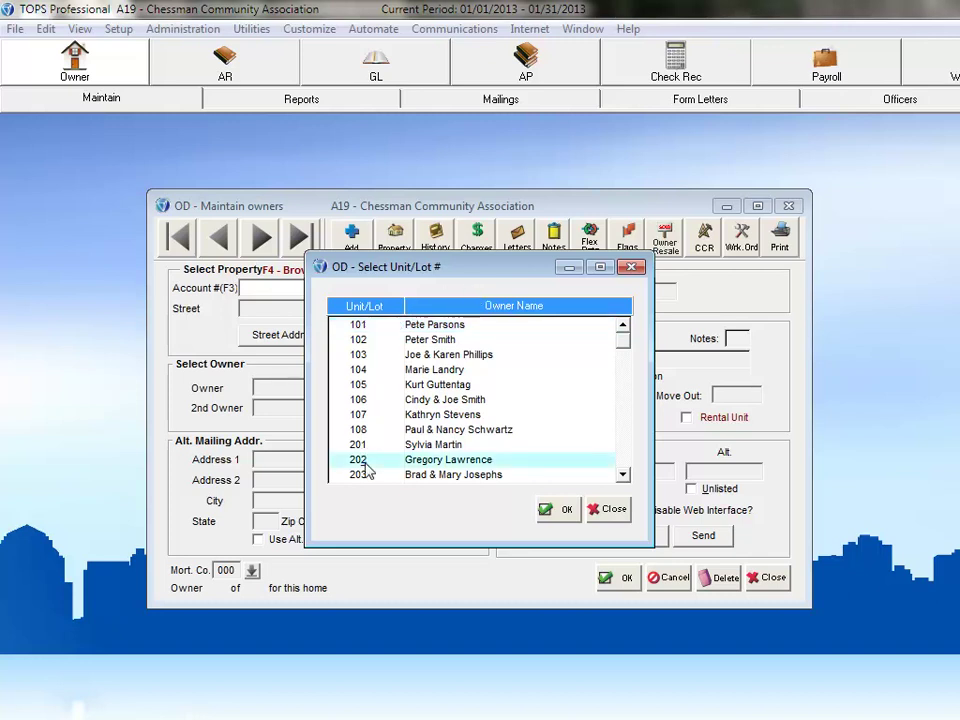
click(556, 510)
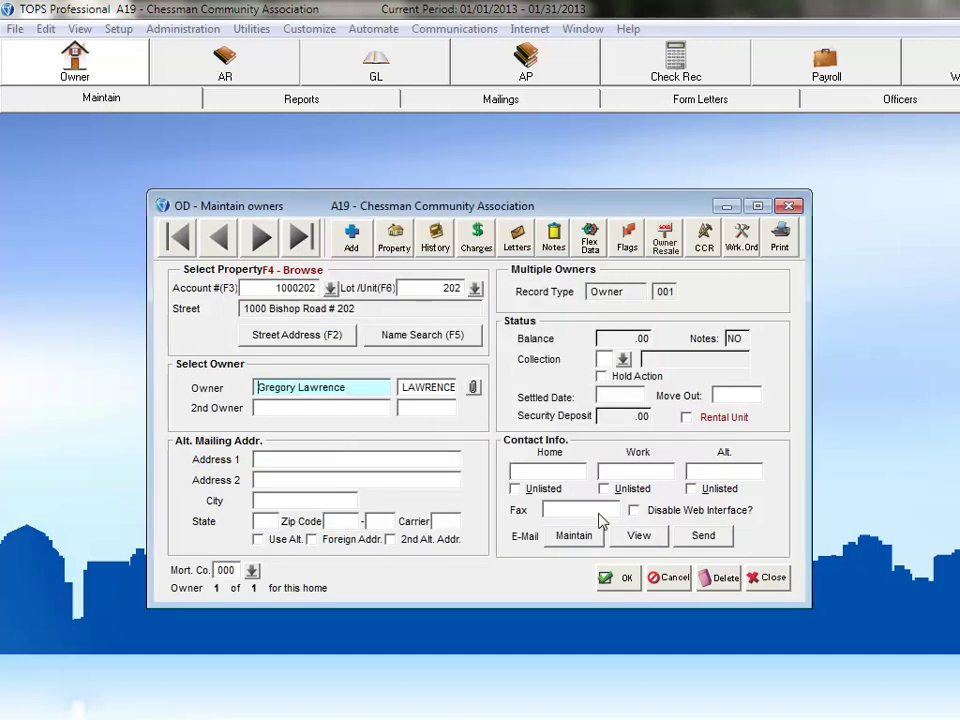
click(666, 580)
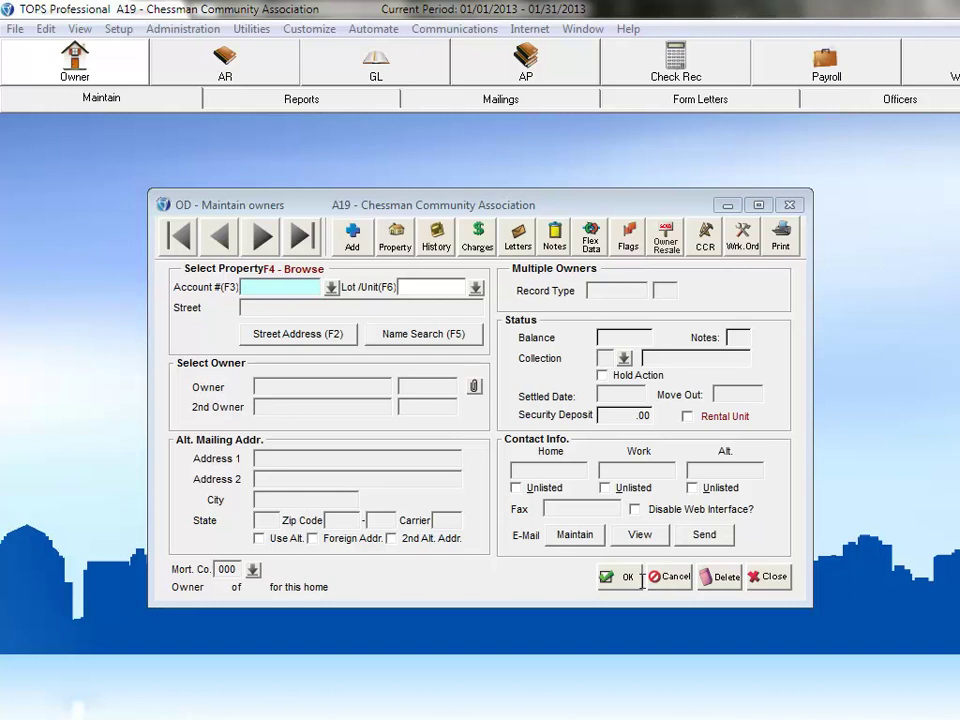
- Look up the owner record by entering lot/unit number 106 directly, and clear the form
click(420, 287)
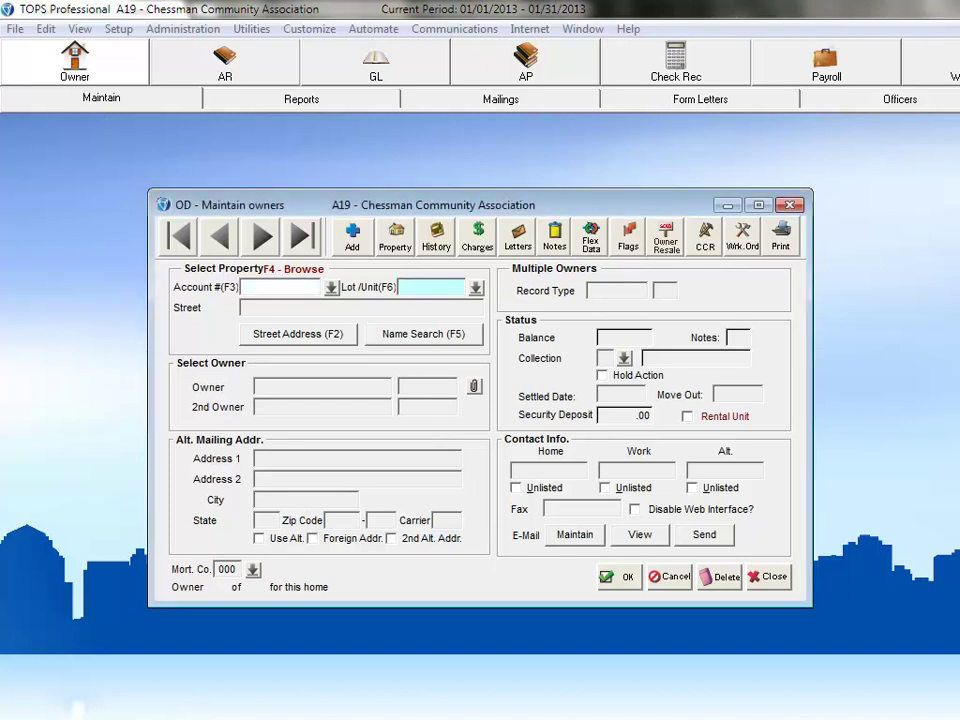
text(106)
key(Return)
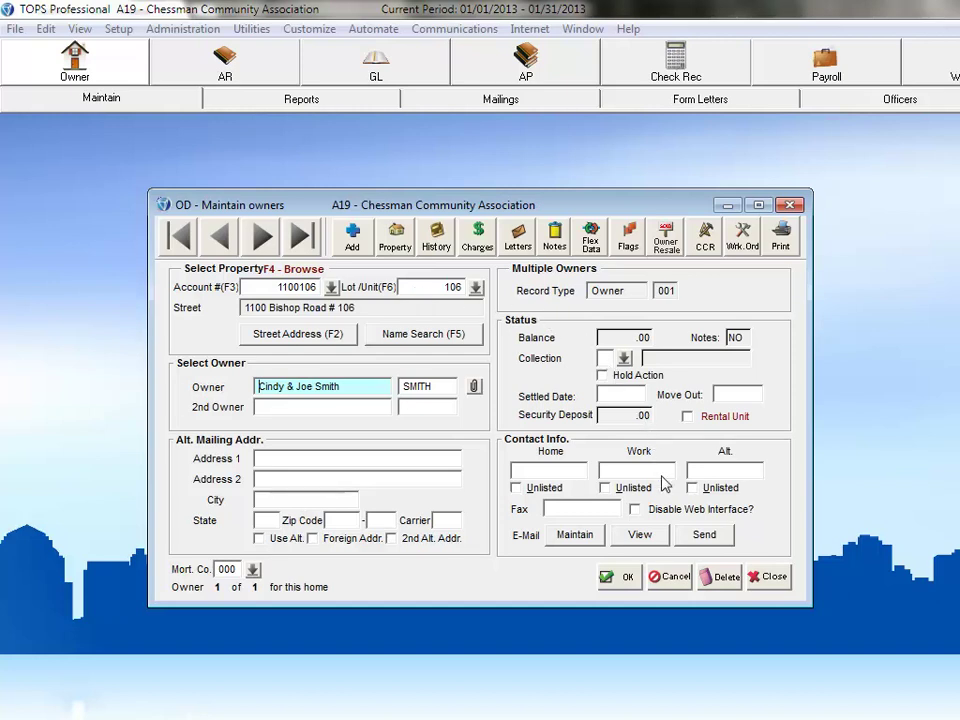
click(671, 578)
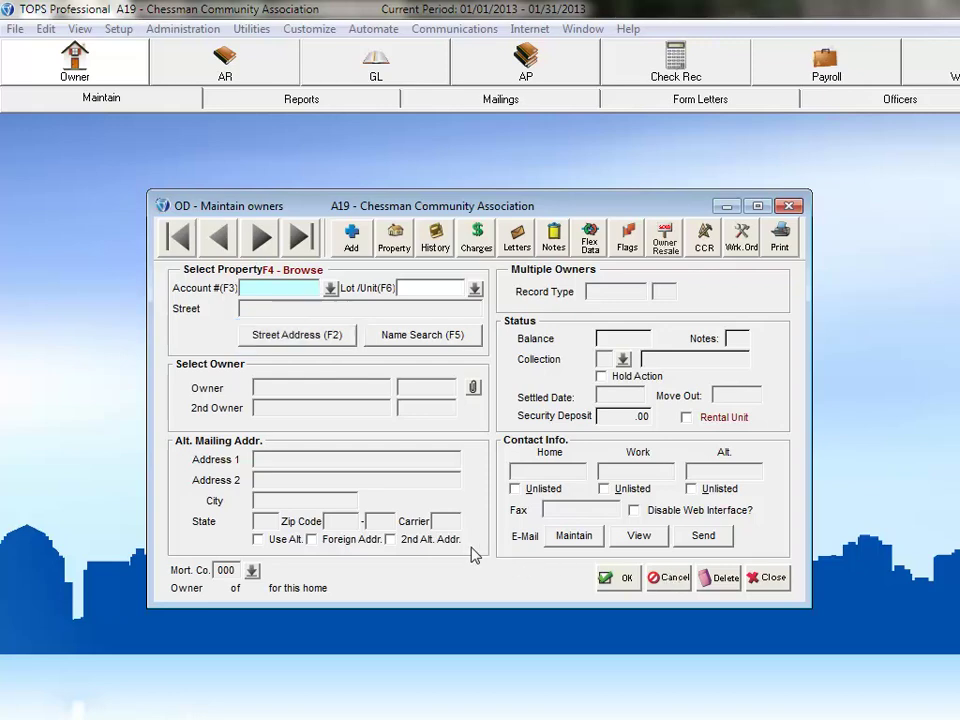
- Find the owner of unit 107 through the street address search by entering the address and unit numbers, and clear the record
click(313, 338)
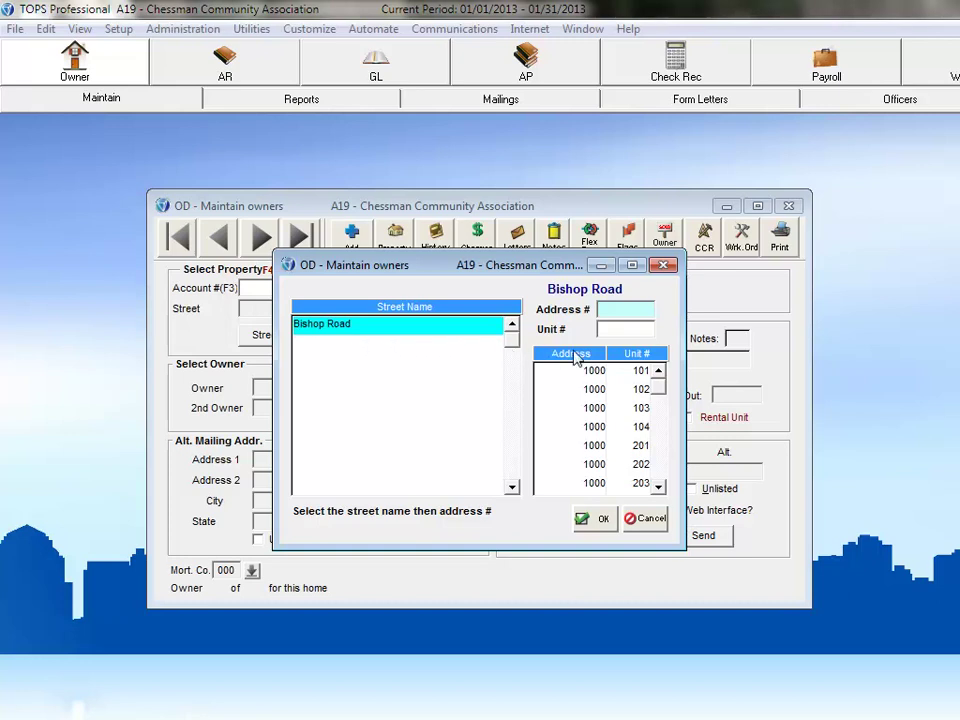
mouse_move(660, 393)
mouse_down()
mouse_move(660, 487)
mouse_move(662, 376)
mouse_up()
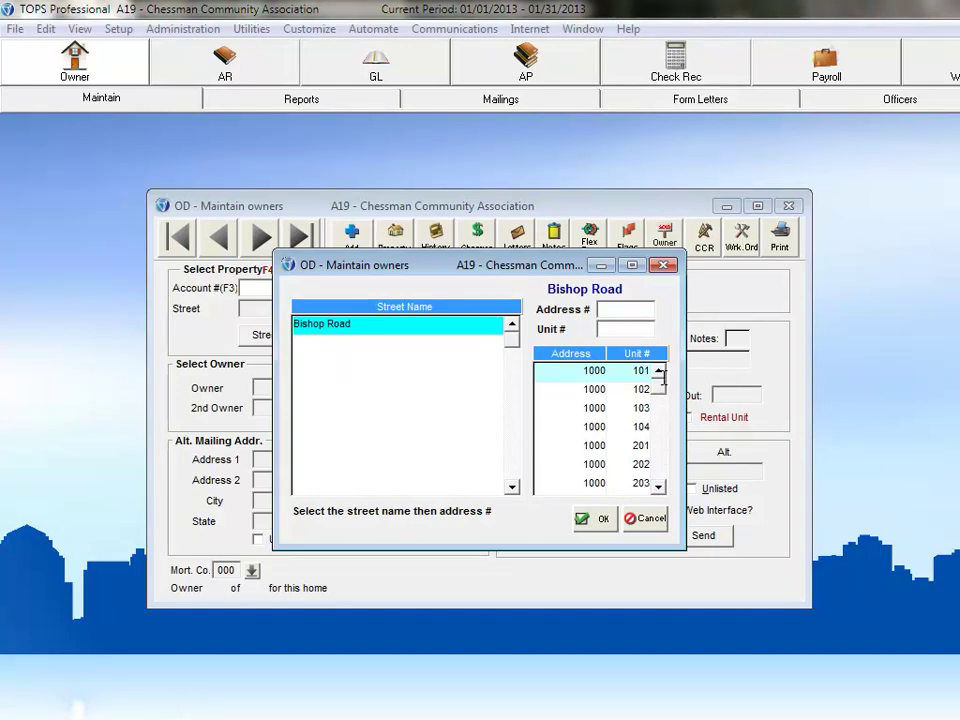
click(604, 311)
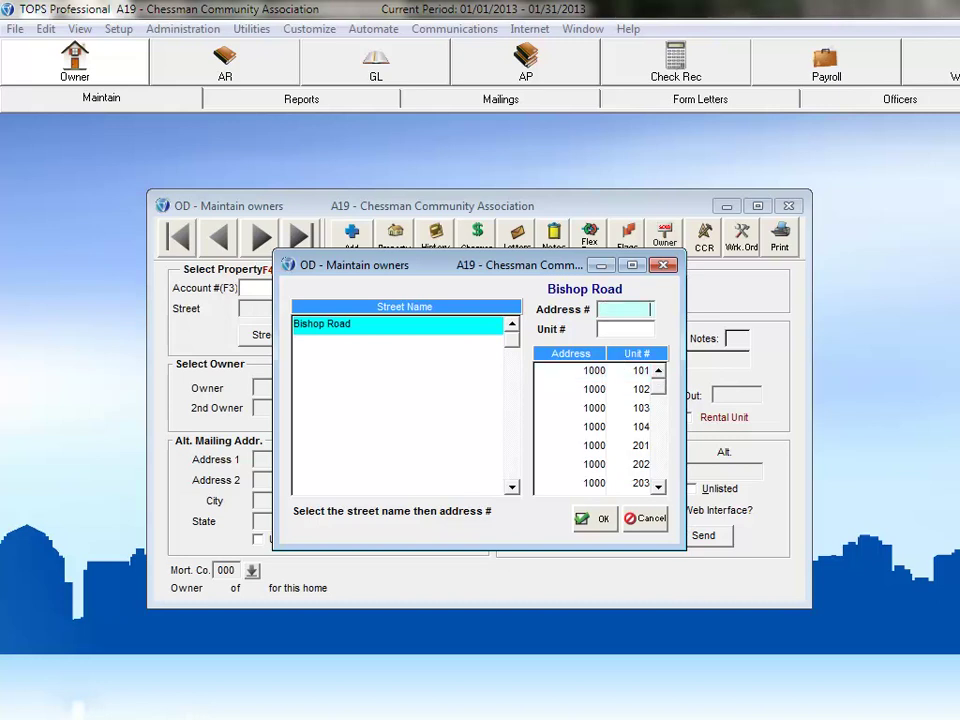
text(1100)
click(621, 328)
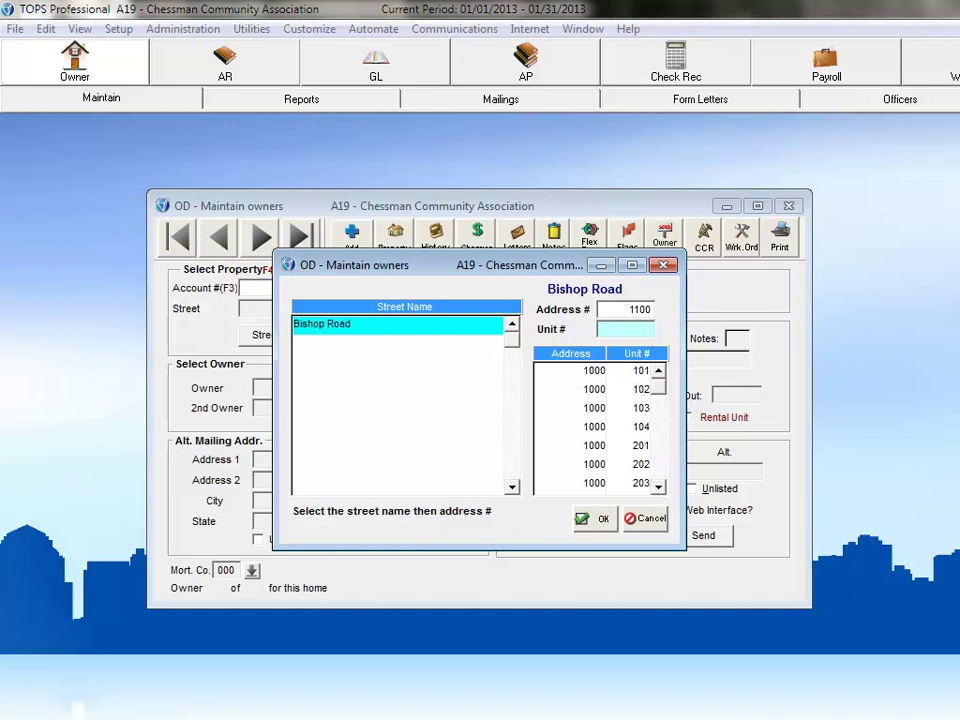
text(107)
click(594, 519)
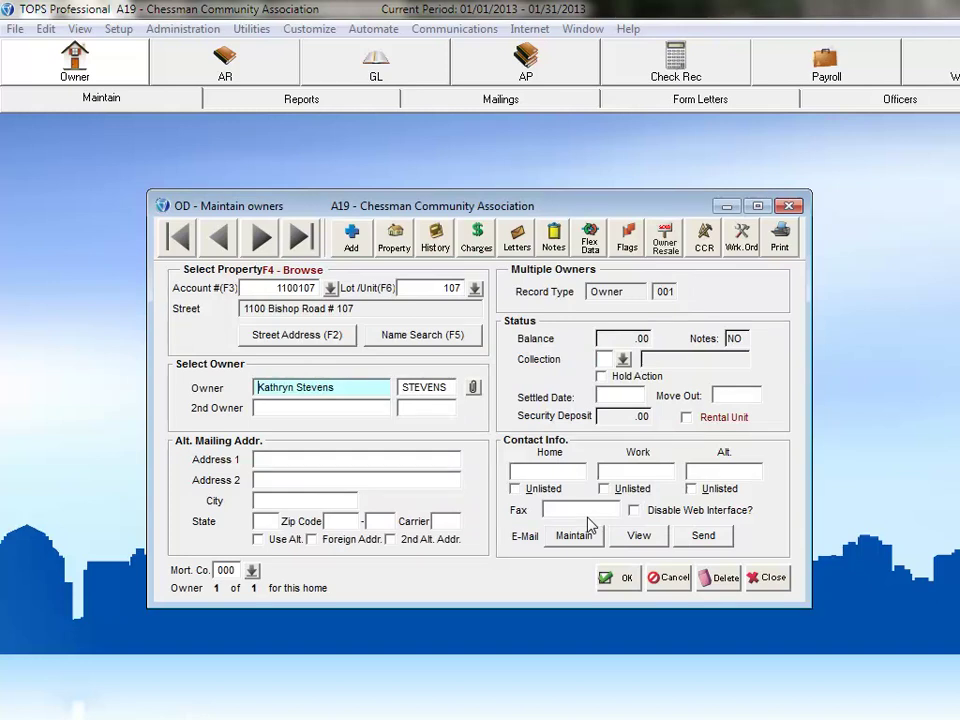
click(672, 579)
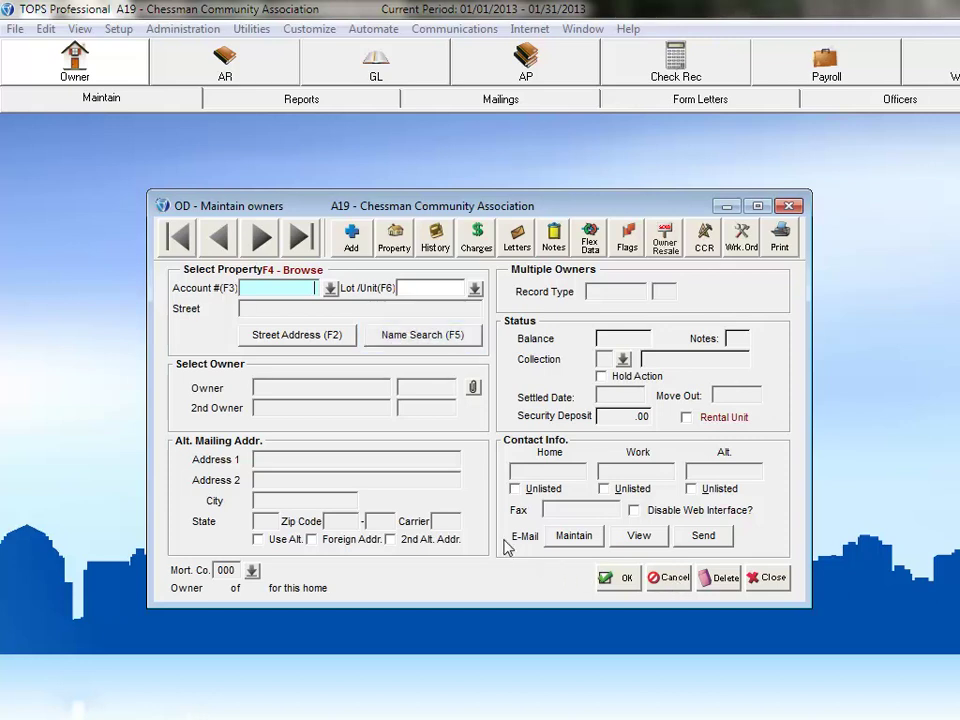
- Search for owners by last name, open the first matching owner's record, and clear the form
click(416, 337)
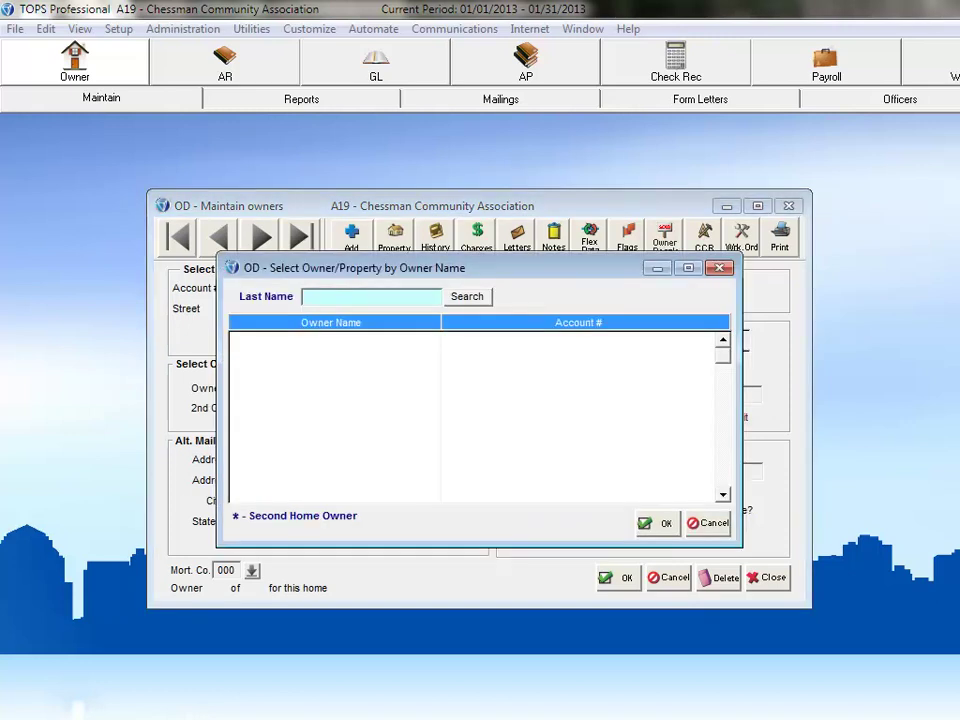
text(SMITH)
click(464, 298)
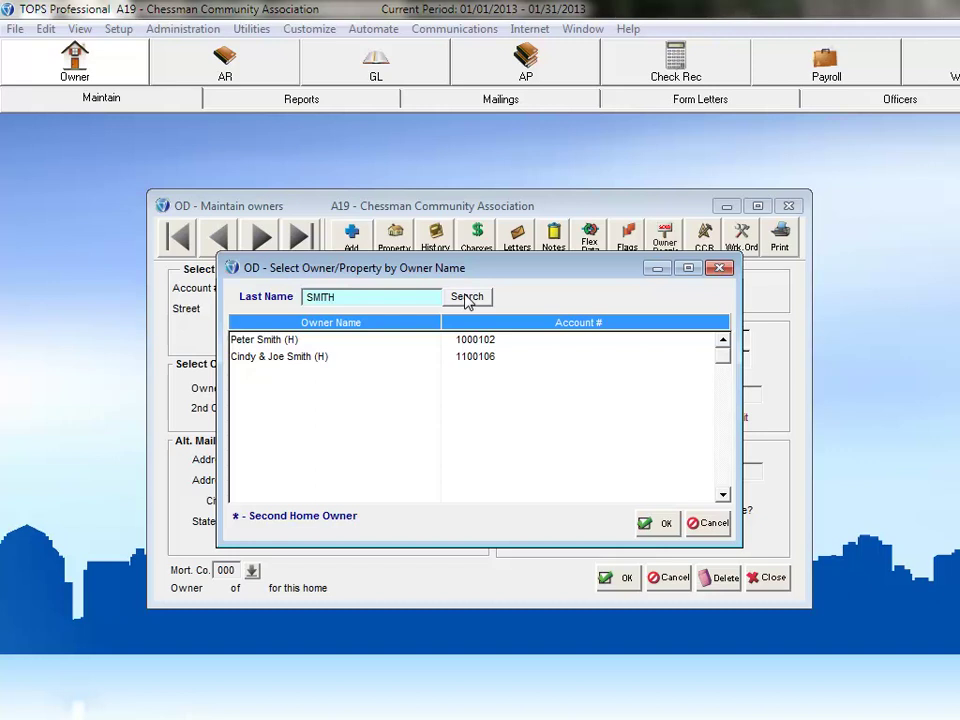
click(288, 343)
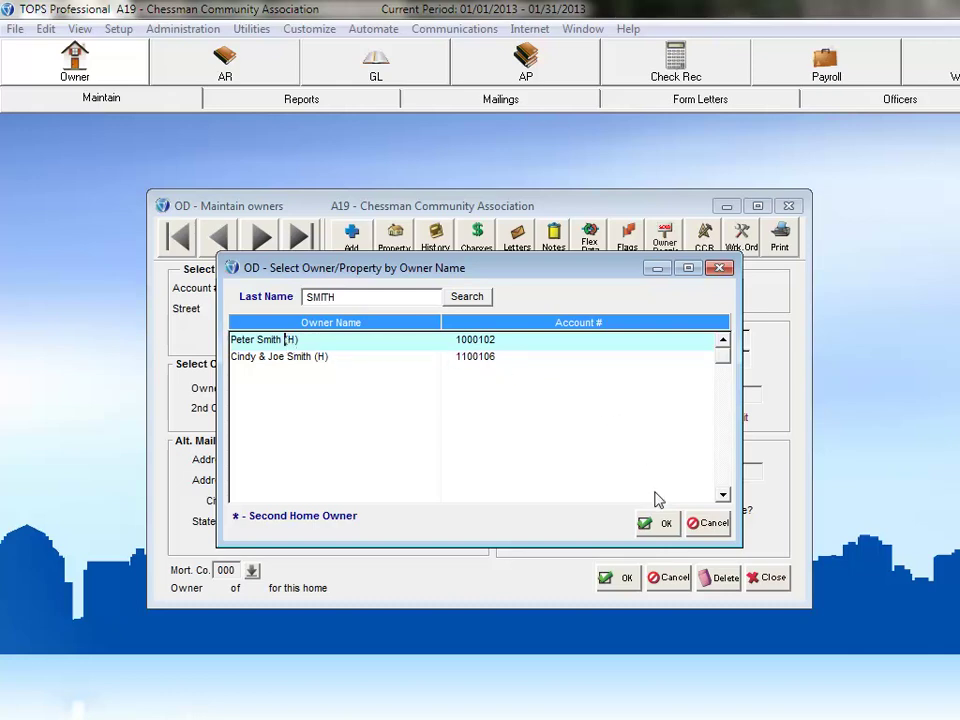
click(660, 523)
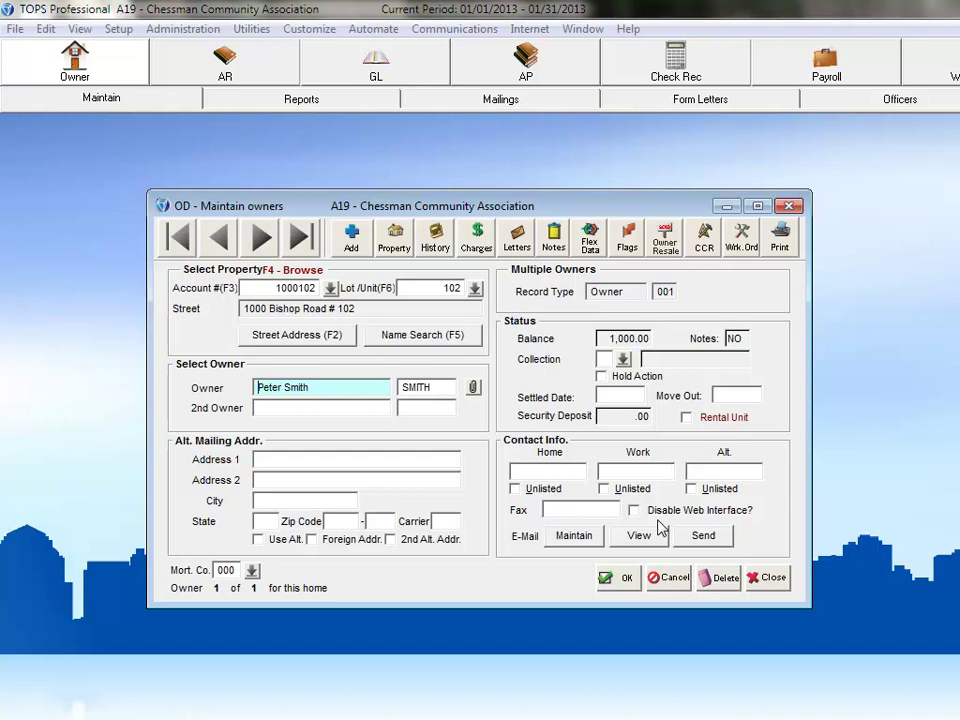
click(662, 580)
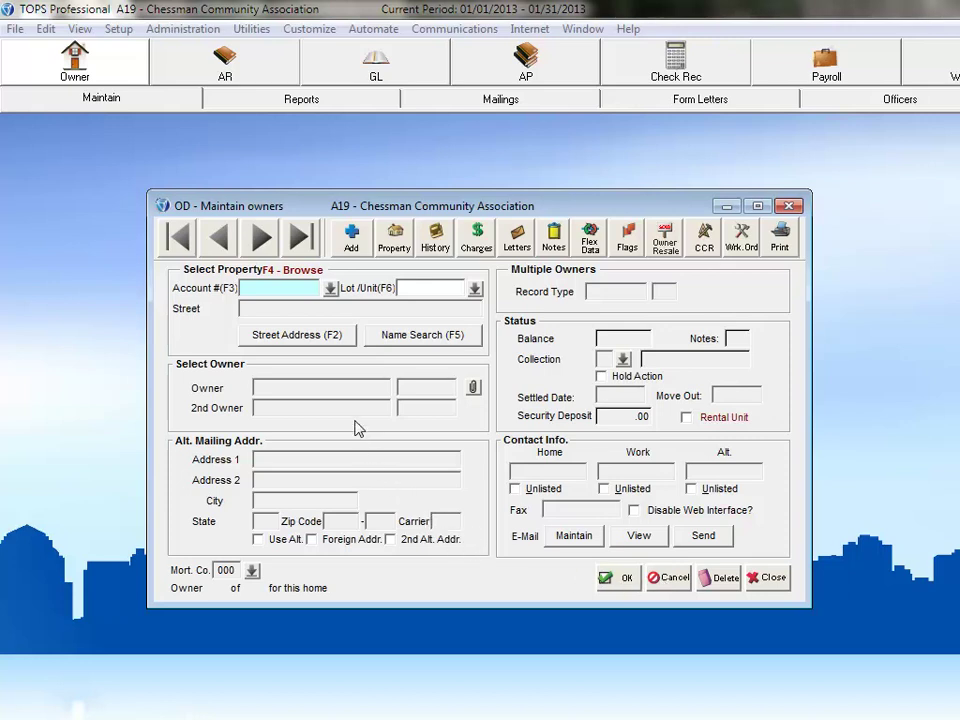
- Open the first owner in the account browse list and view the documents attached to that record
key(F4)
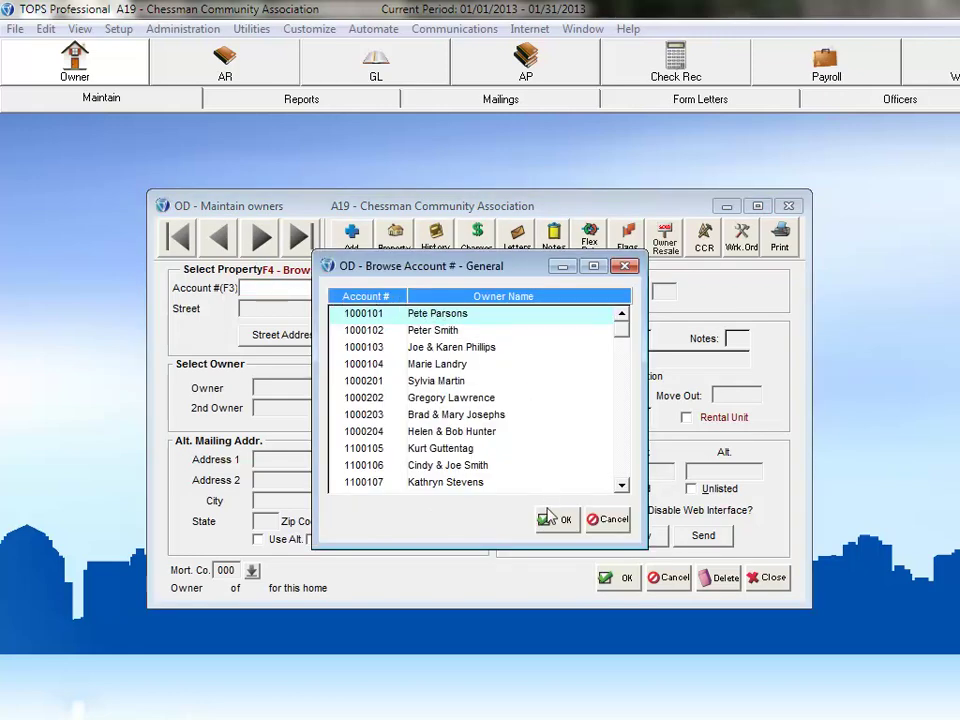
key(Return)
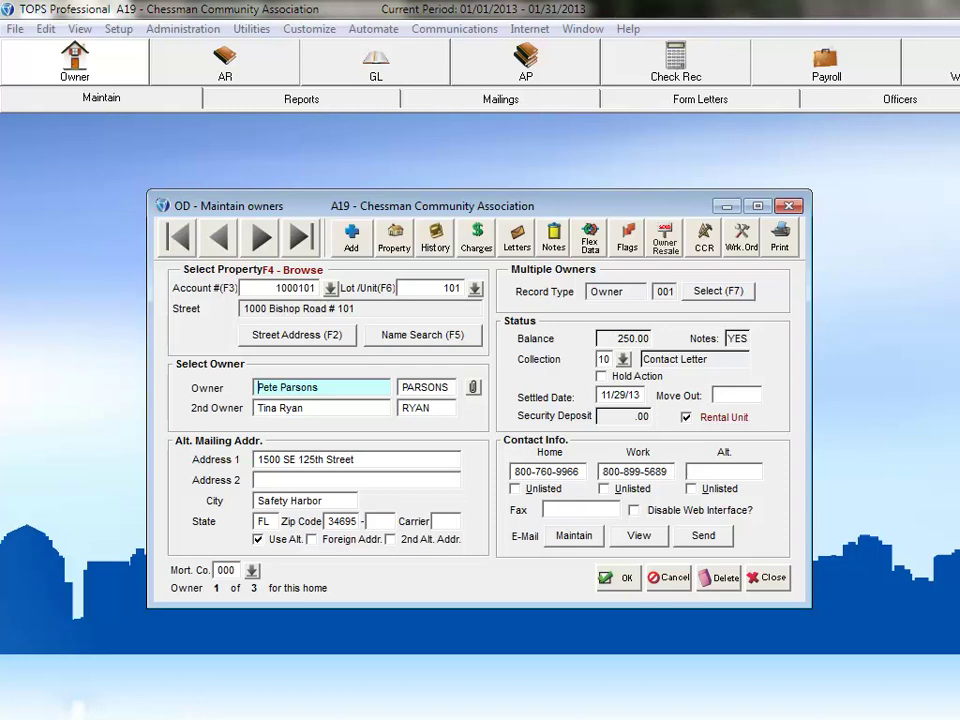
key(F3)
click(473, 388)
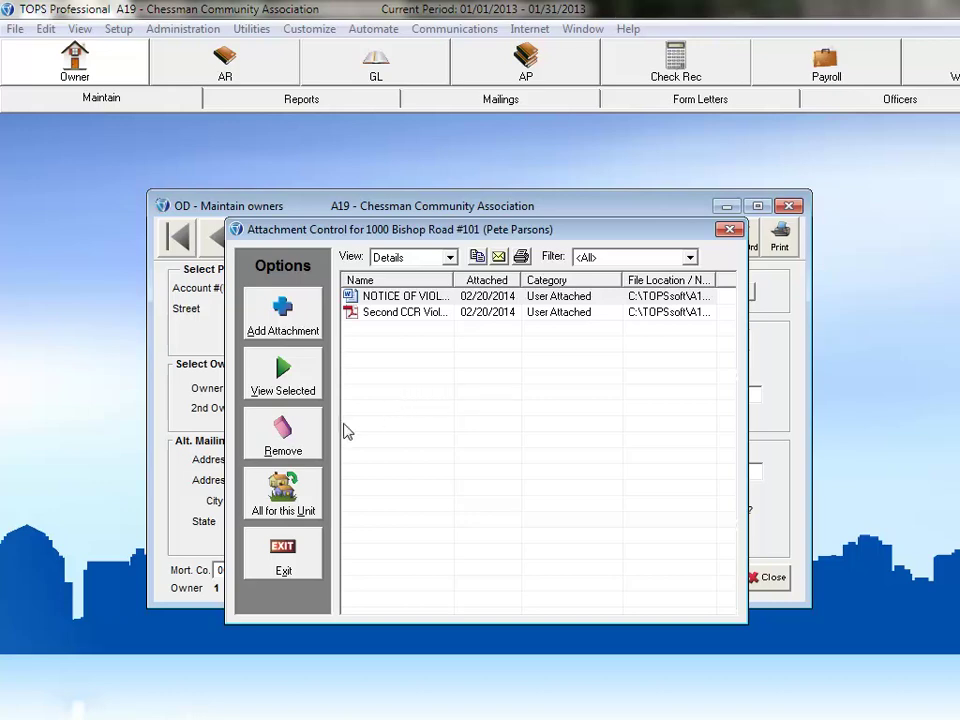
click(283, 556)
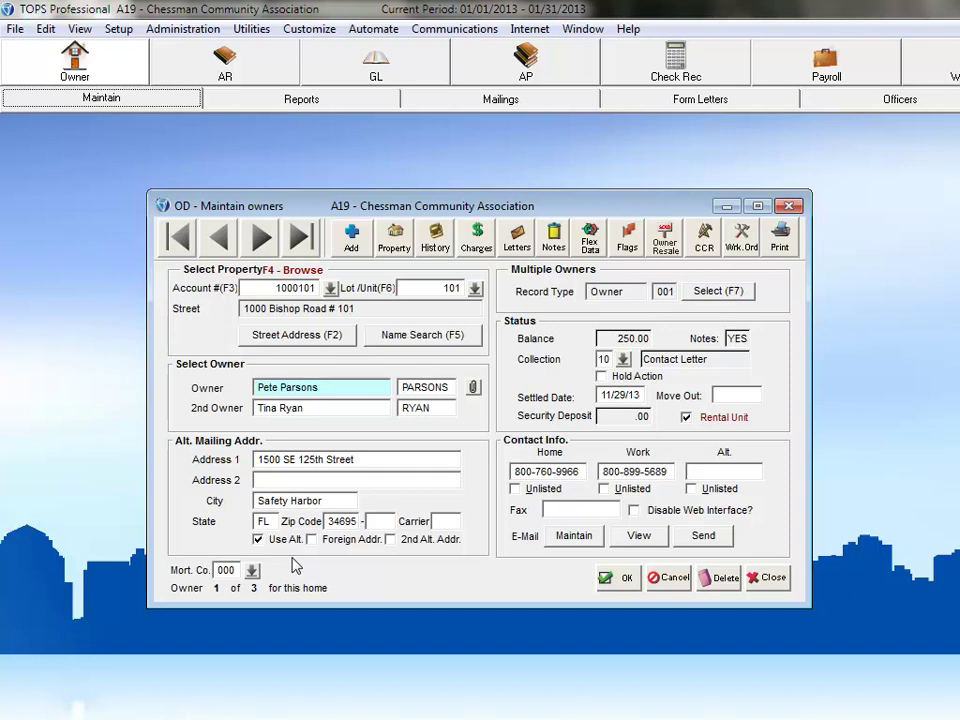
- View the foreign format of the alternate mailing address and the second alternate mailing address form, leaving both options off
click(311, 540)
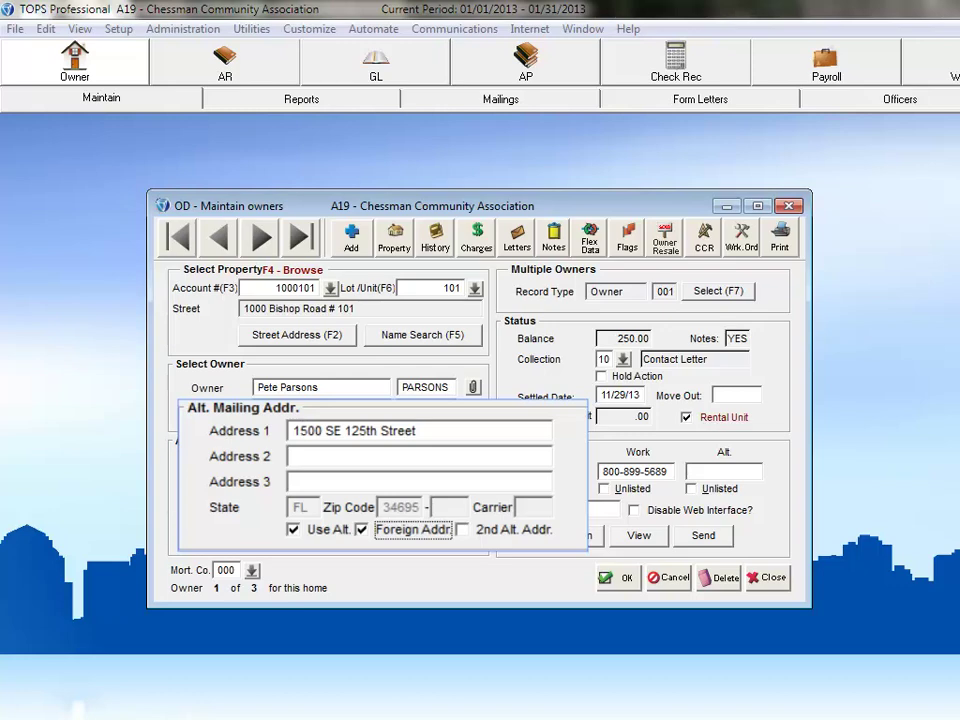
click(314, 542)
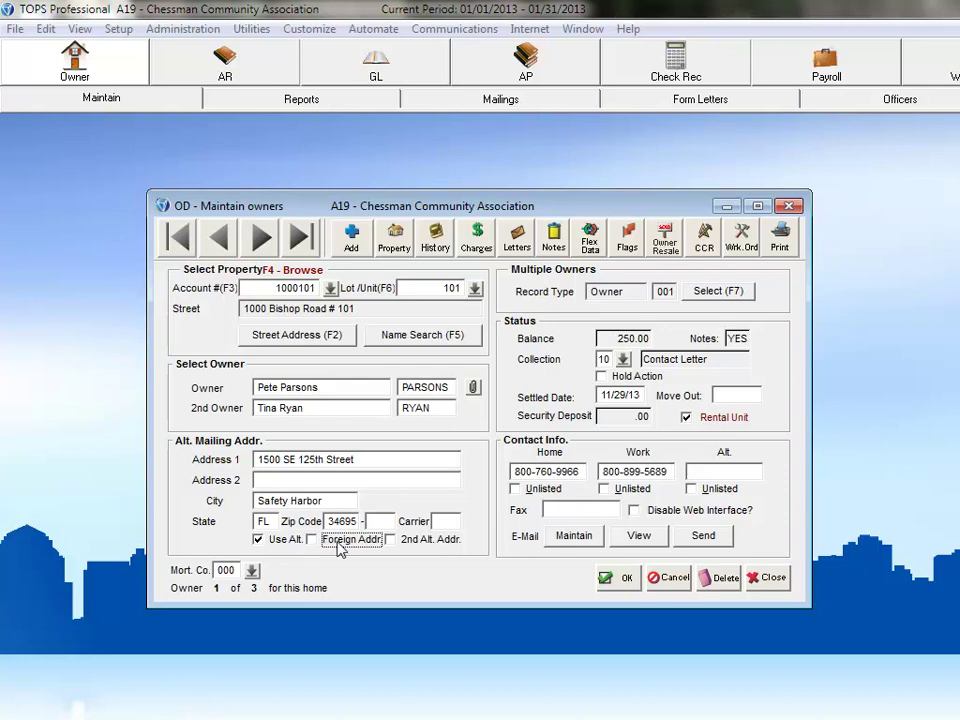
click(391, 540)
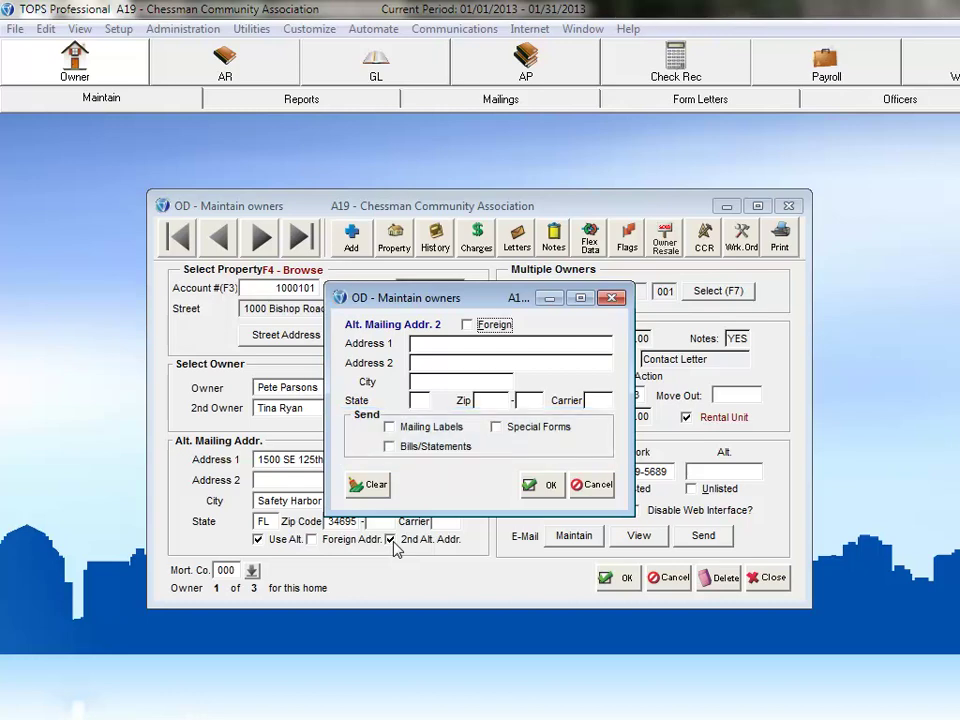
click(549, 486)
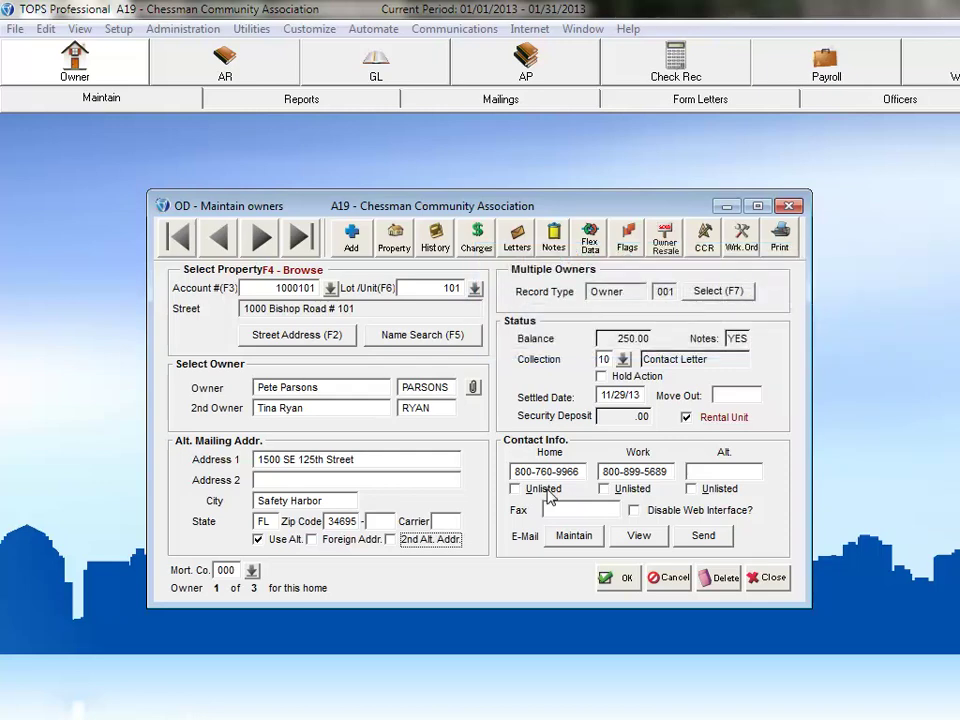
- Open the renter's record from the list of multiple owners and residents for this home
click(716, 293)
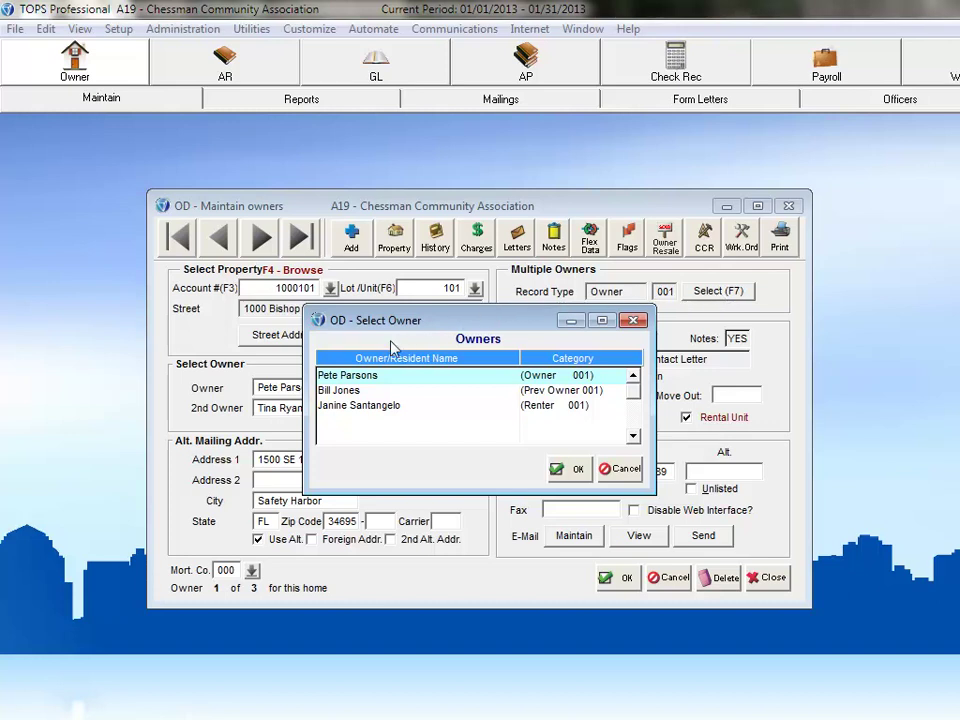
click(352, 407)
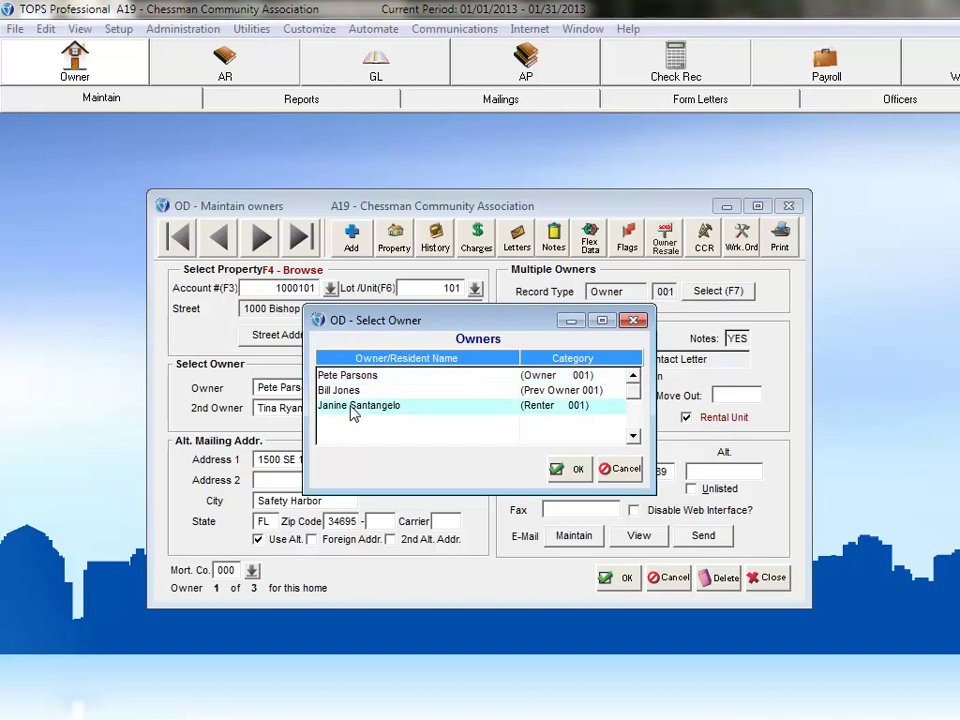
click(570, 469)
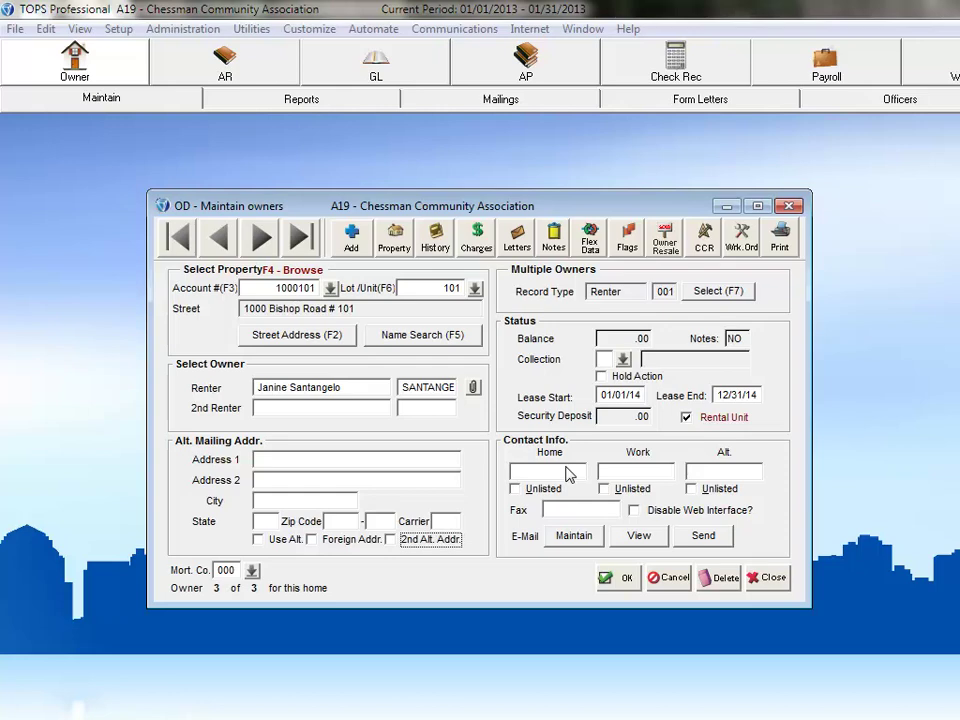
- Reopen the current owner's record from the multiple owners list and view its email addresses and the mass email subscriptions
click(712, 294)
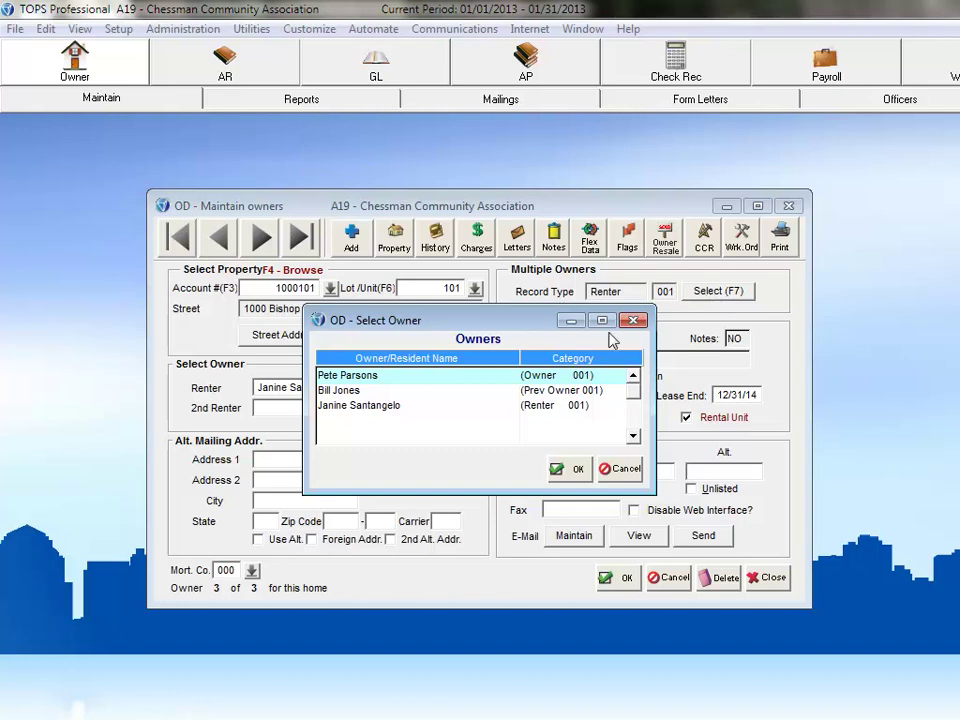
click(574, 467)
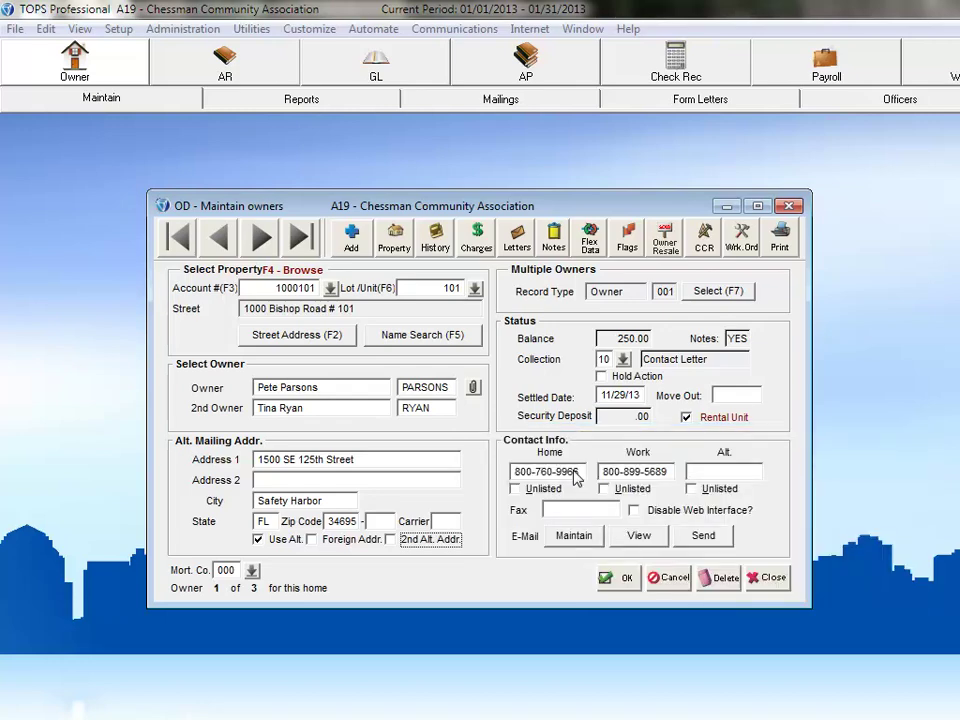
click(576, 536)
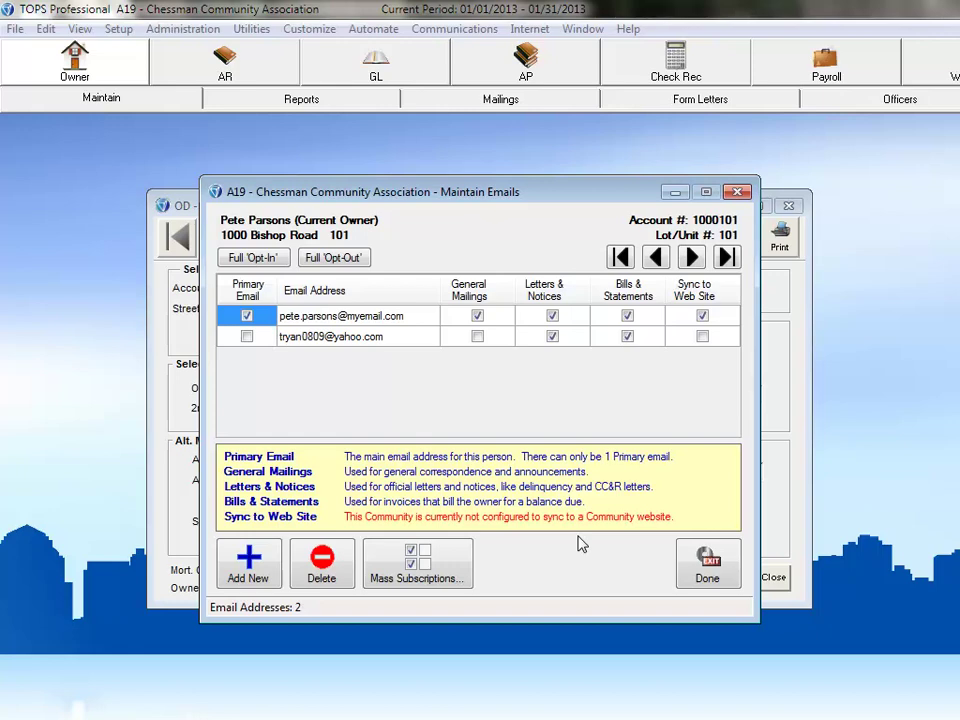
click(390, 568)
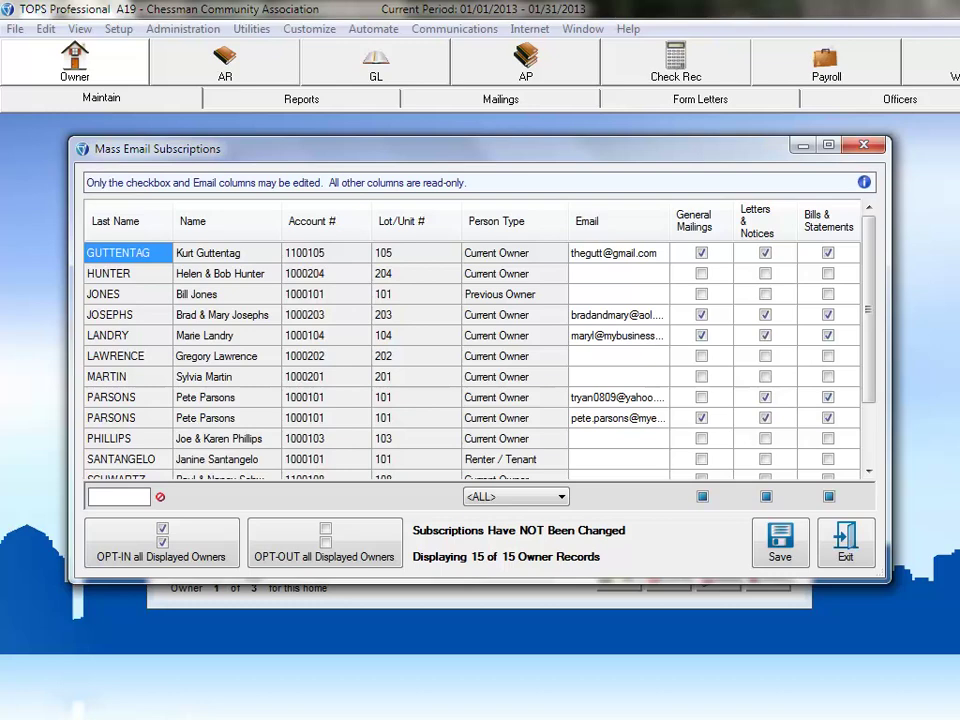
click(838, 546)
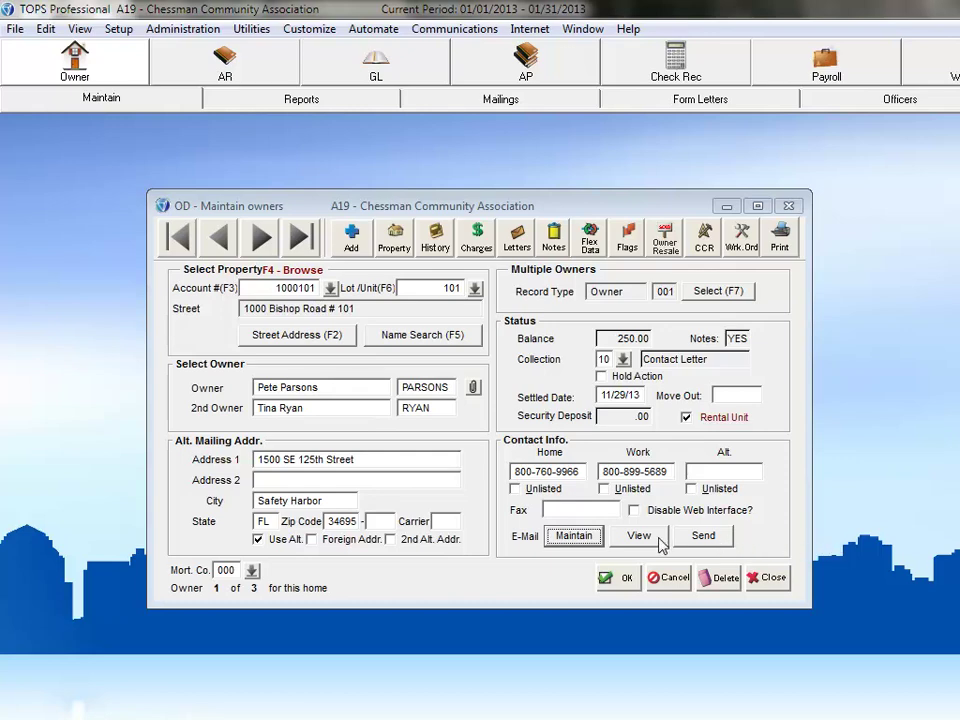
- View the owner's communication records, and open a new email addressed to the owner and discard it
click(639, 536)
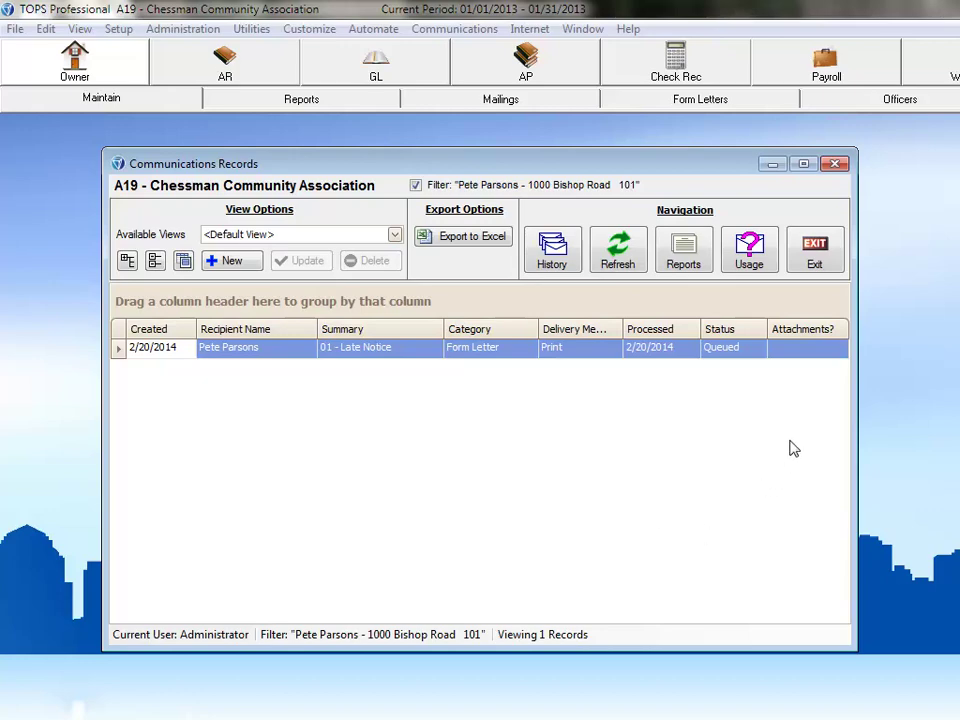
click(816, 252)
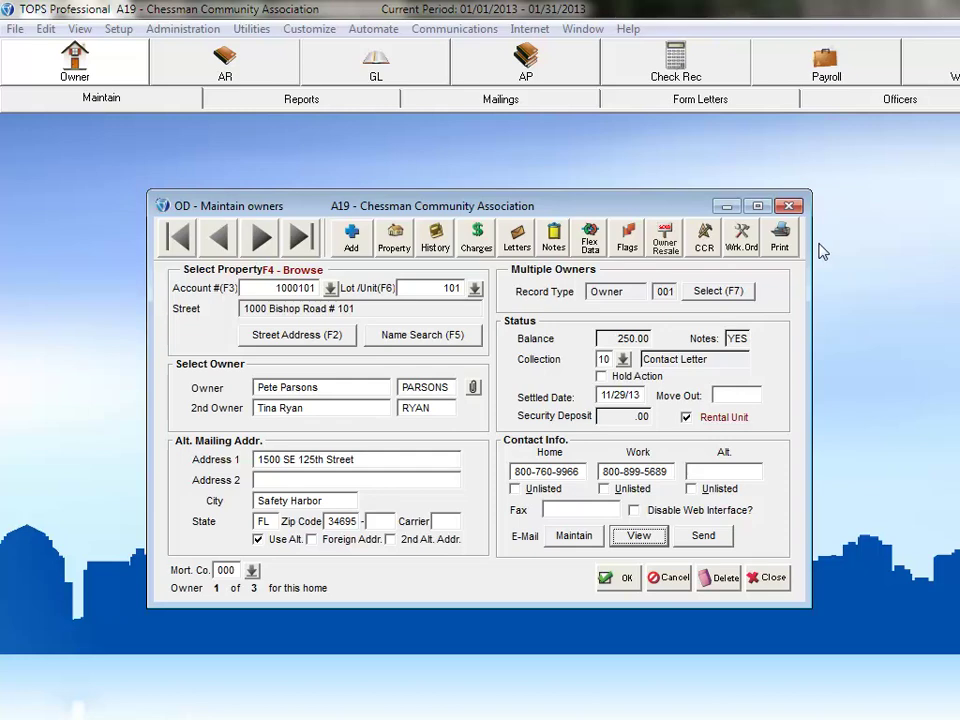
click(697, 535)
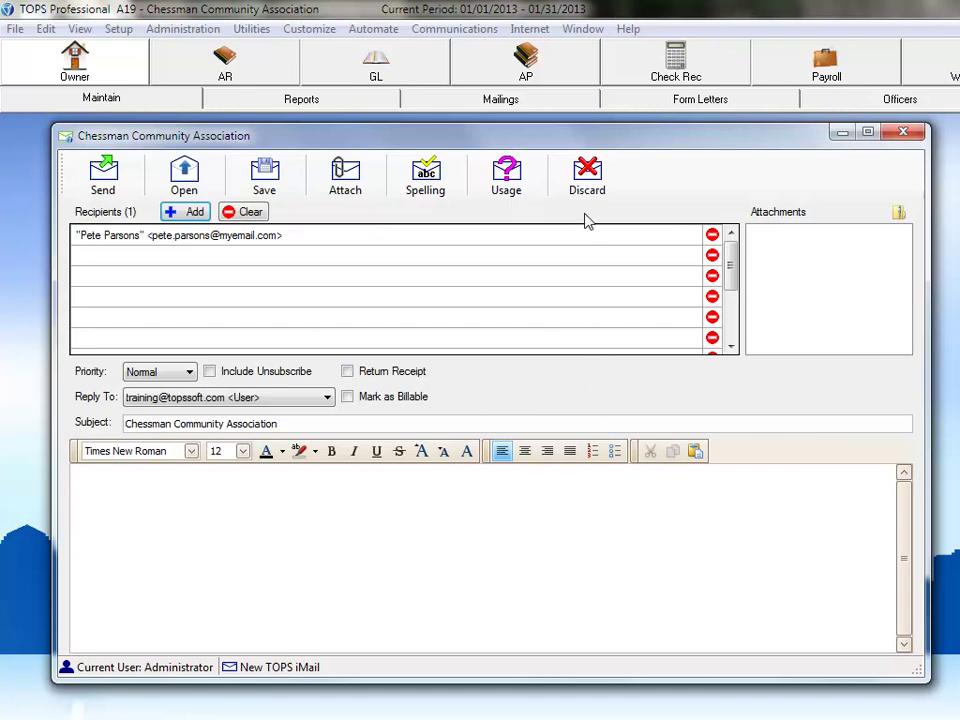
click(587, 176)
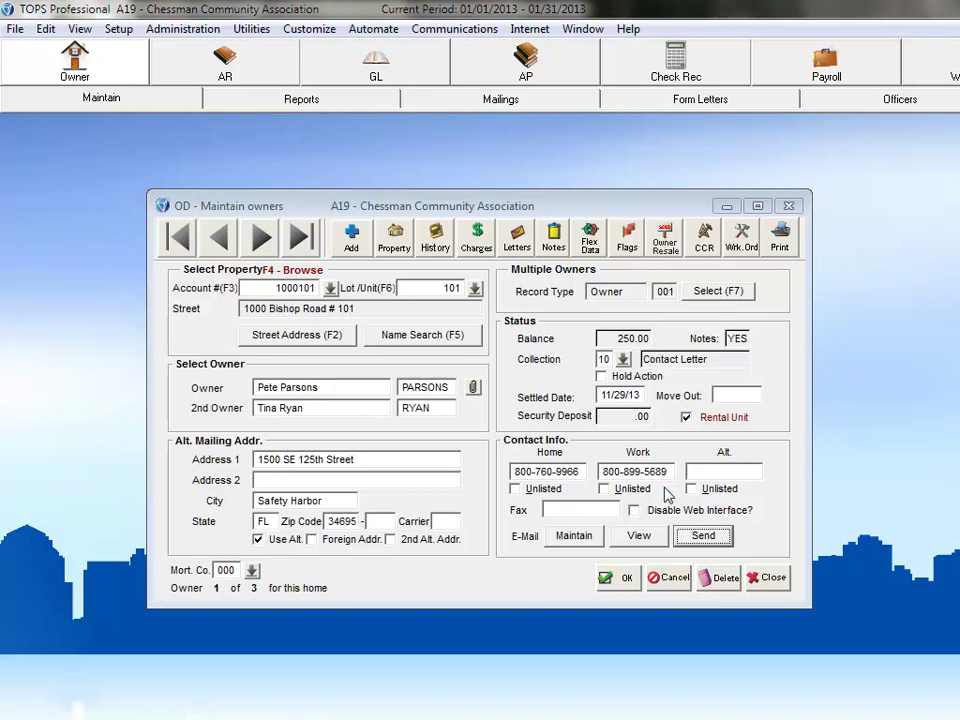
- Clear the owner form and view the property setup screen for adding a new home, cancelling without entering anything
click(669, 577)
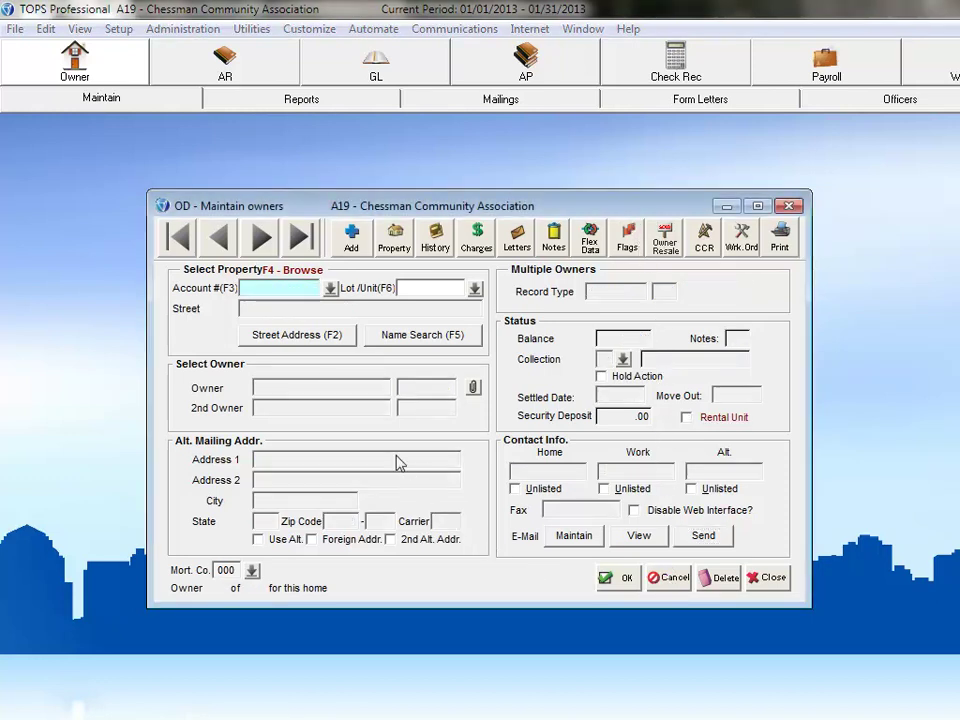
click(349, 238)
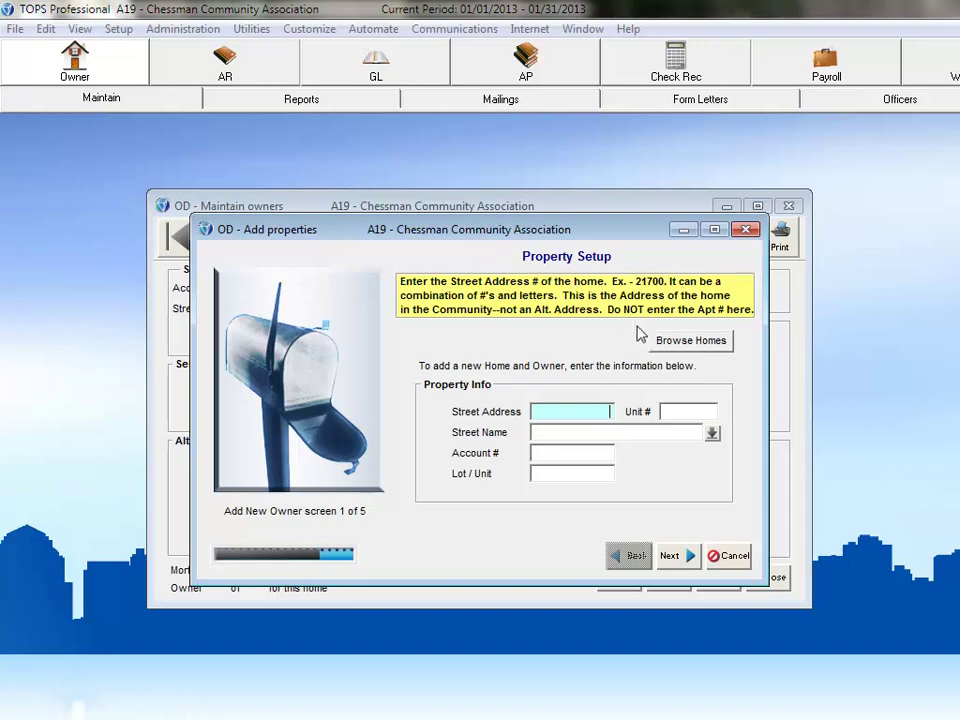
click(730, 556)
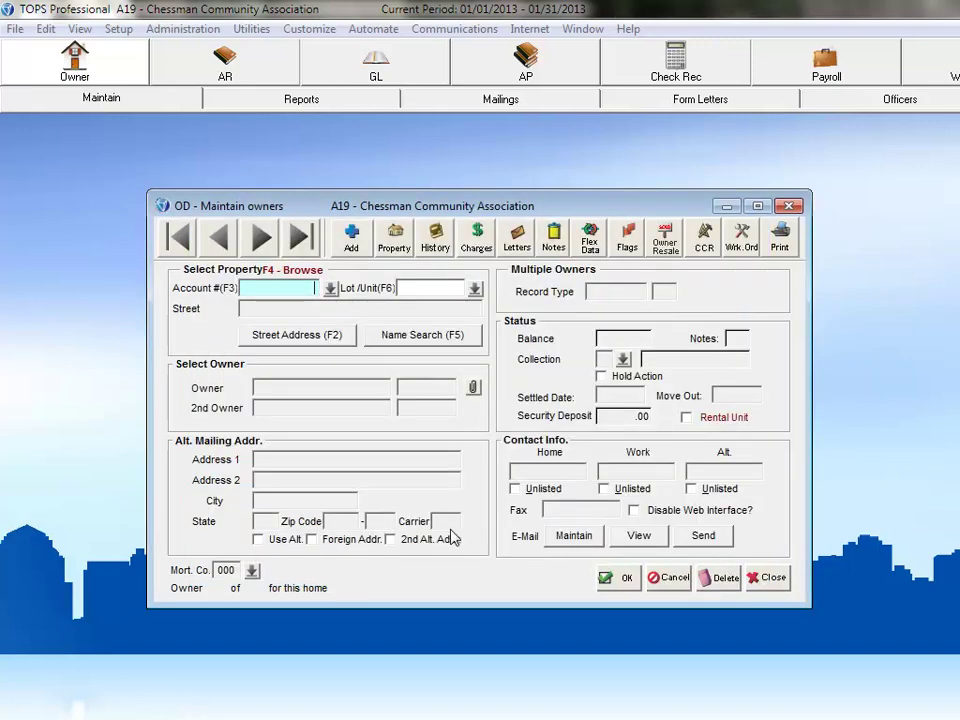
- Open the first owner's record and view the setup form for adding another owner or resident to this home, aborting the addition
click(181, 238)
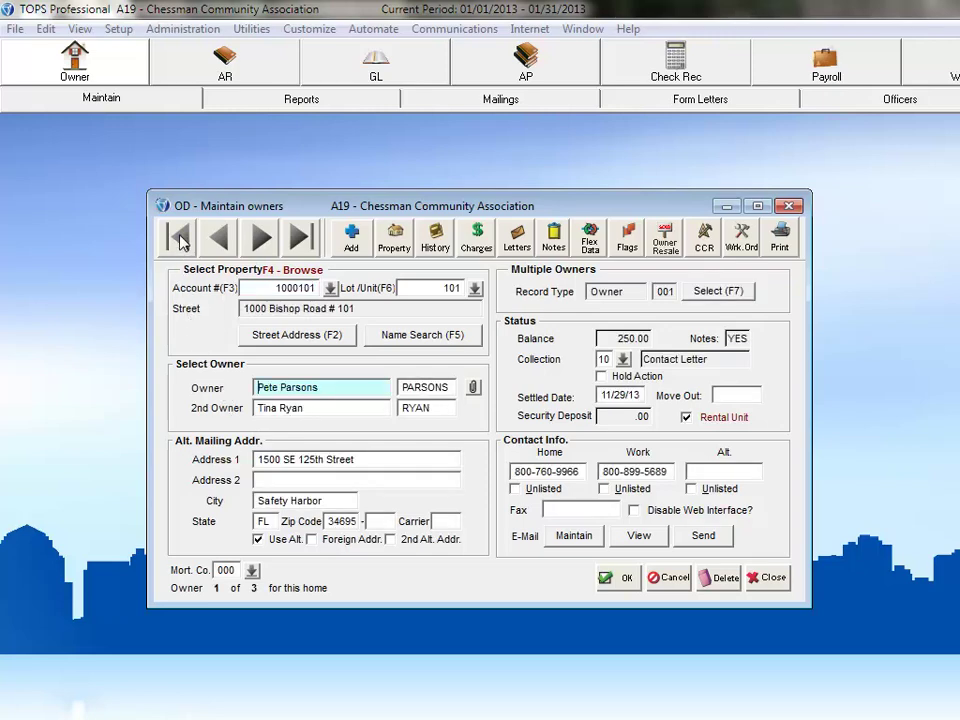
click(353, 240)
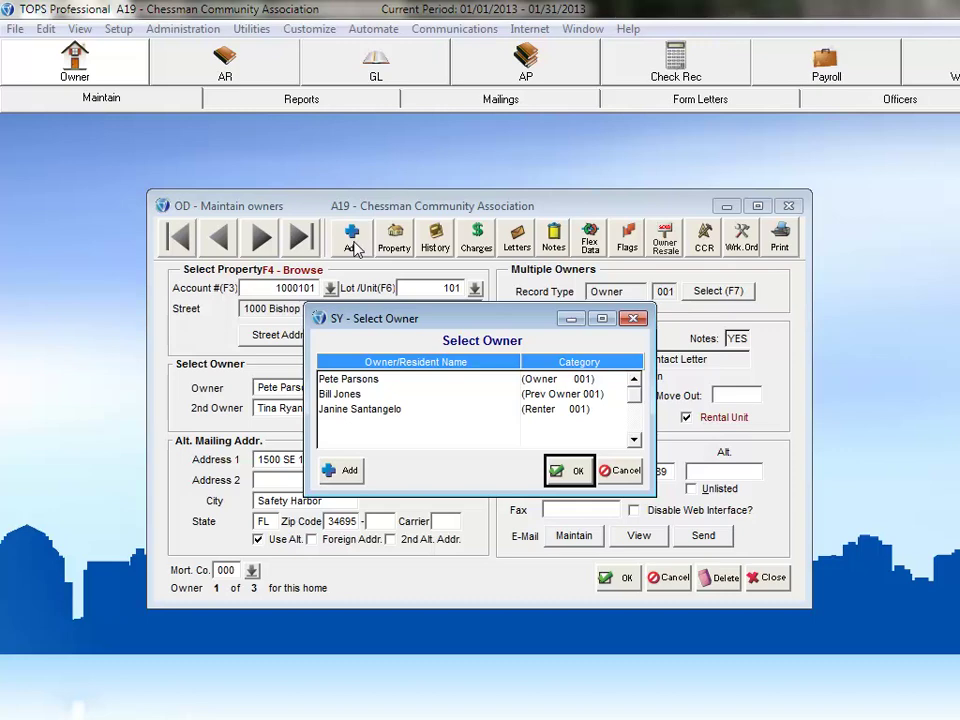
click(345, 471)
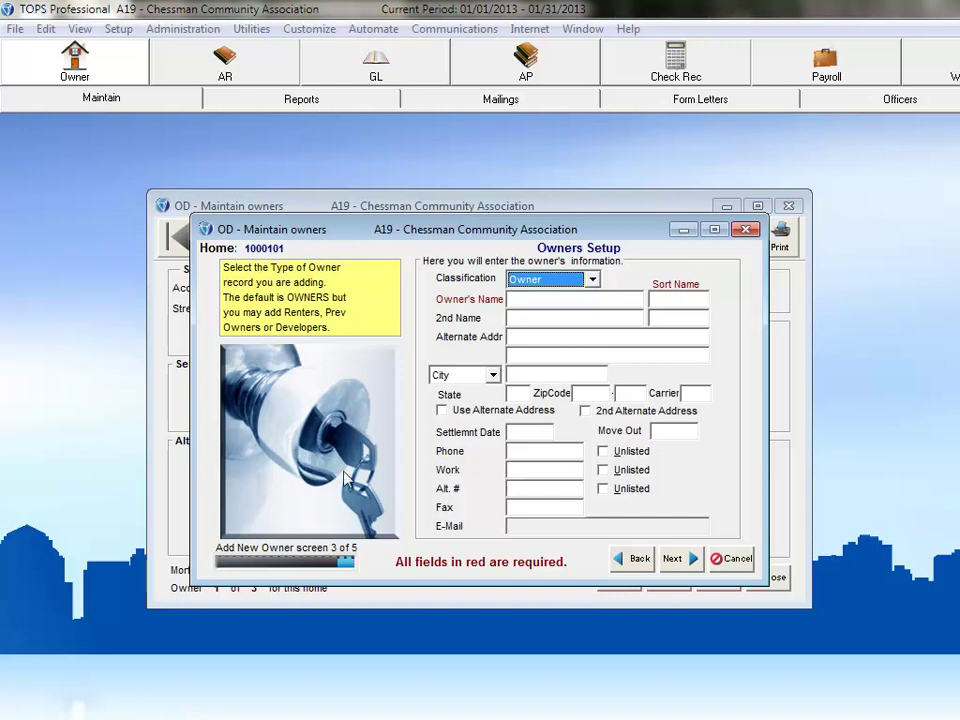
click(735, 556)
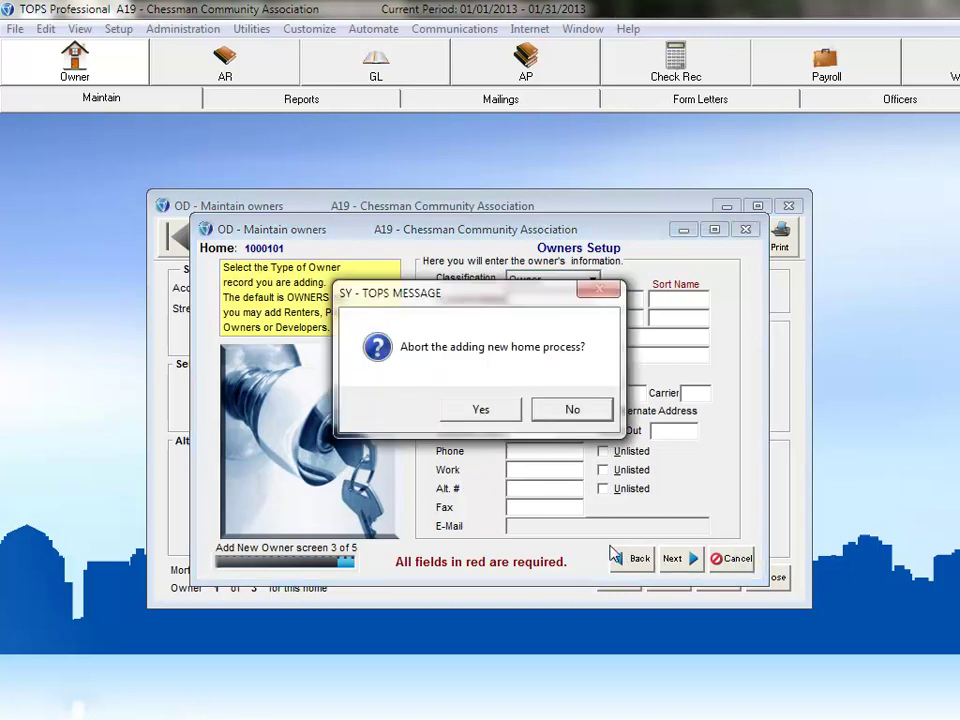
click(491, 416)
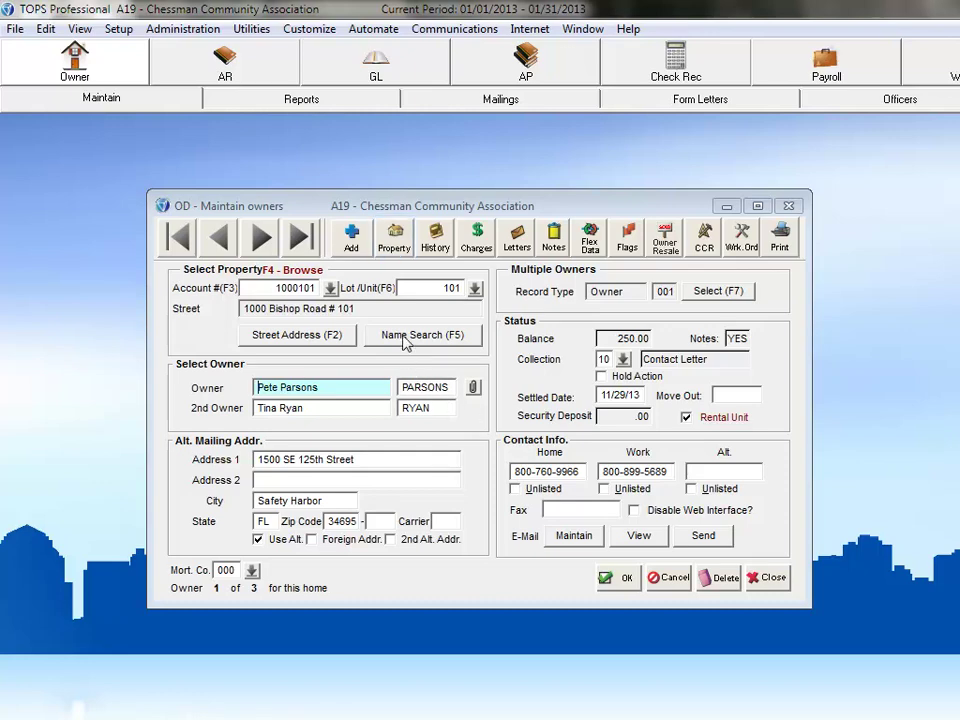
- View the home's property details and its property attachments, closing both without making changes
click(394, 240)
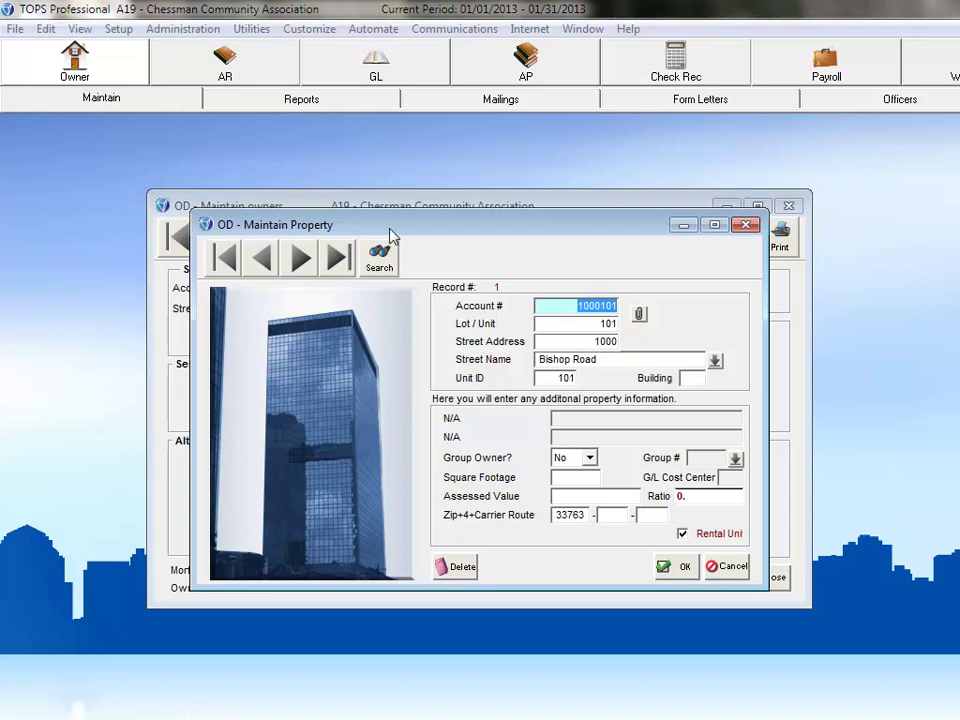
click(639, 315)
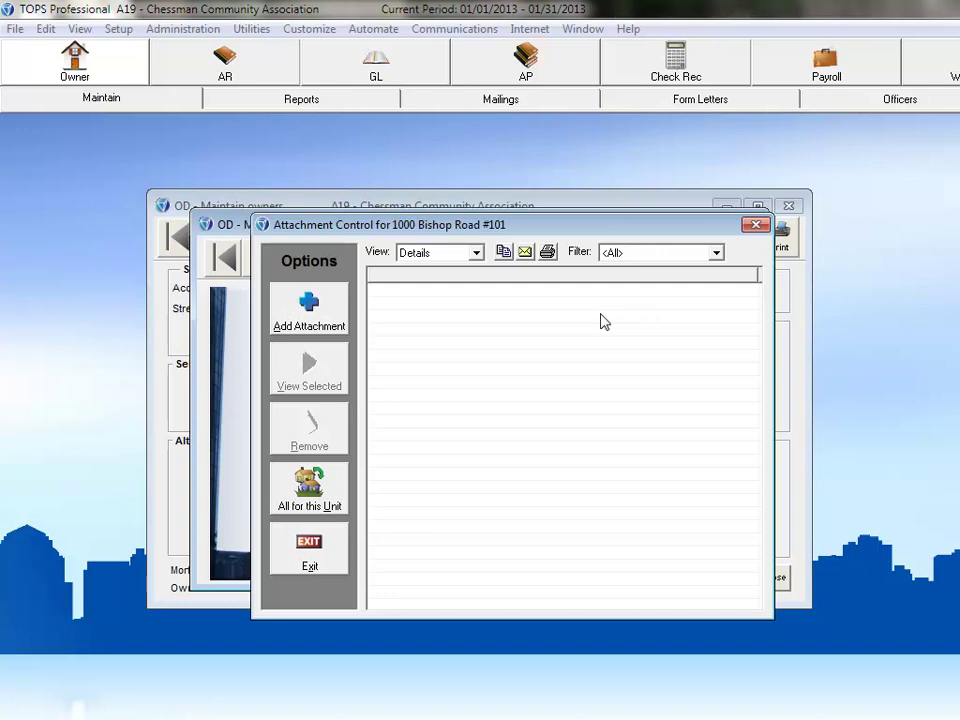
click(288, 542)
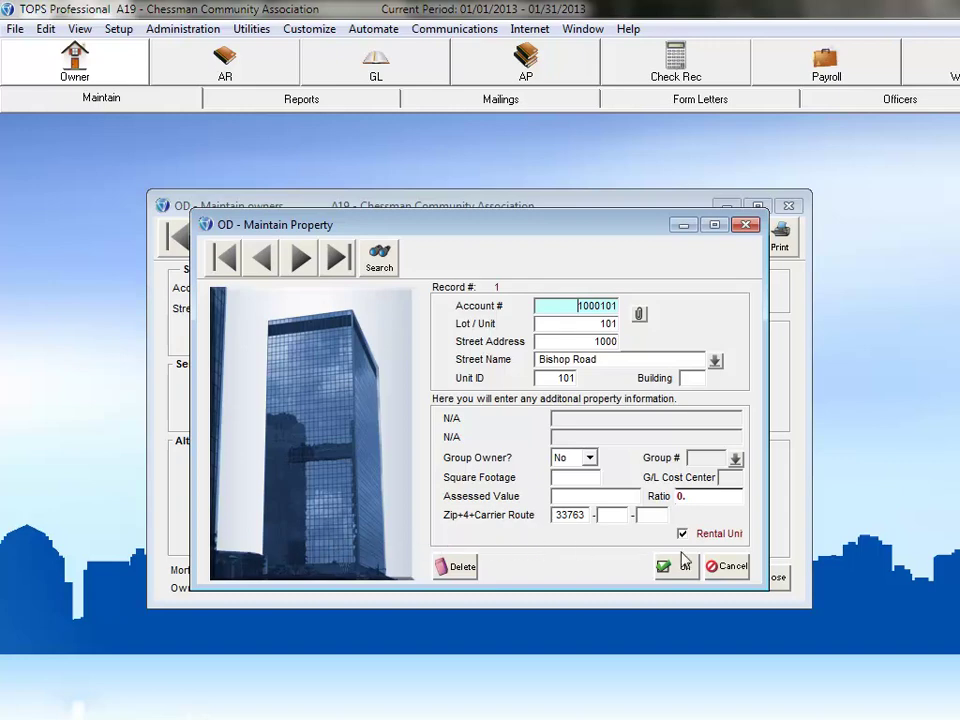
click(728, 569)
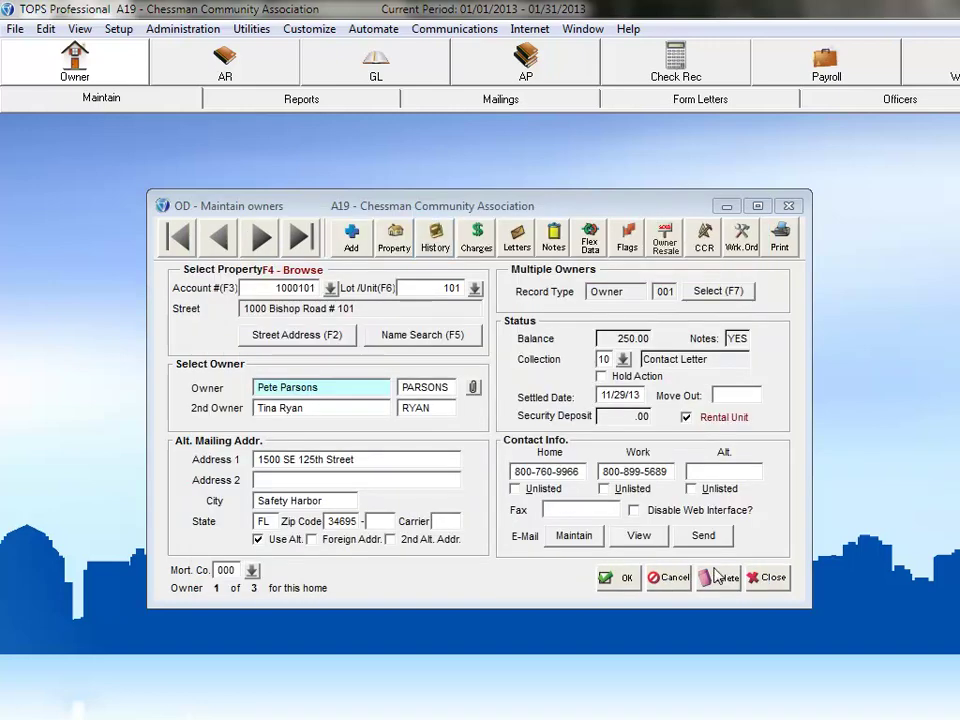
- Review the owner's account history, including the balance summary and the charge codes that can be included
click(435, 237)
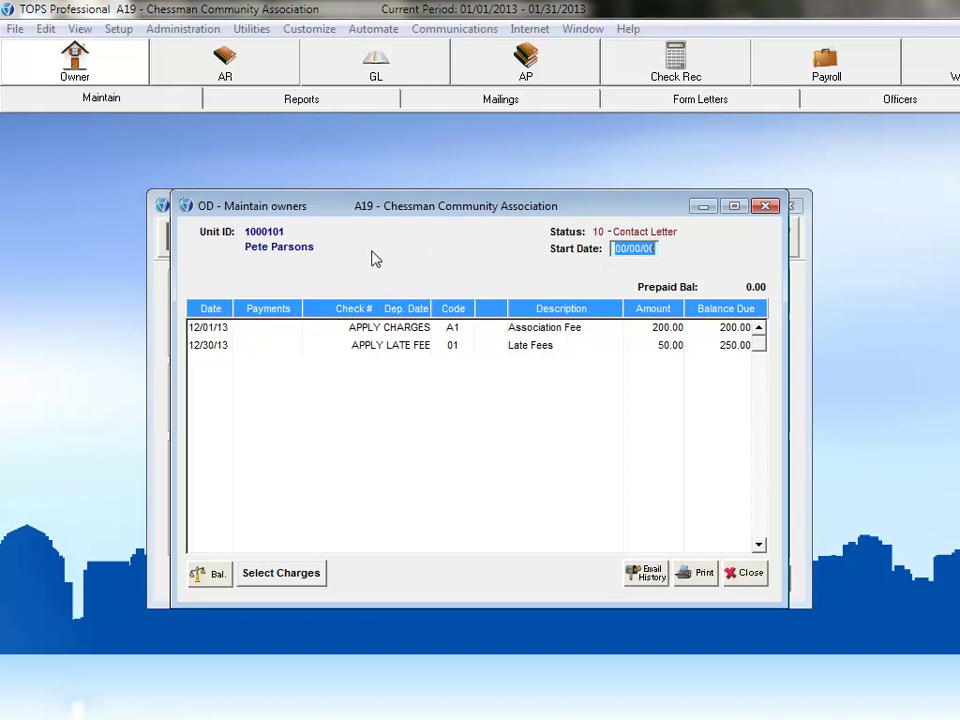
click(208, 572)
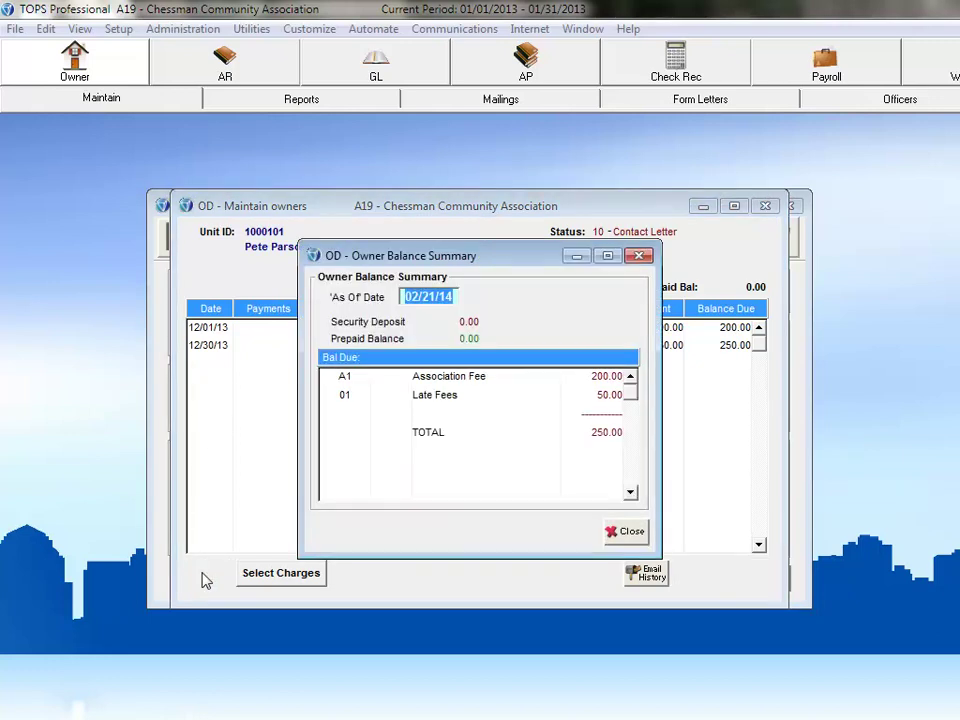
click(628, 532)
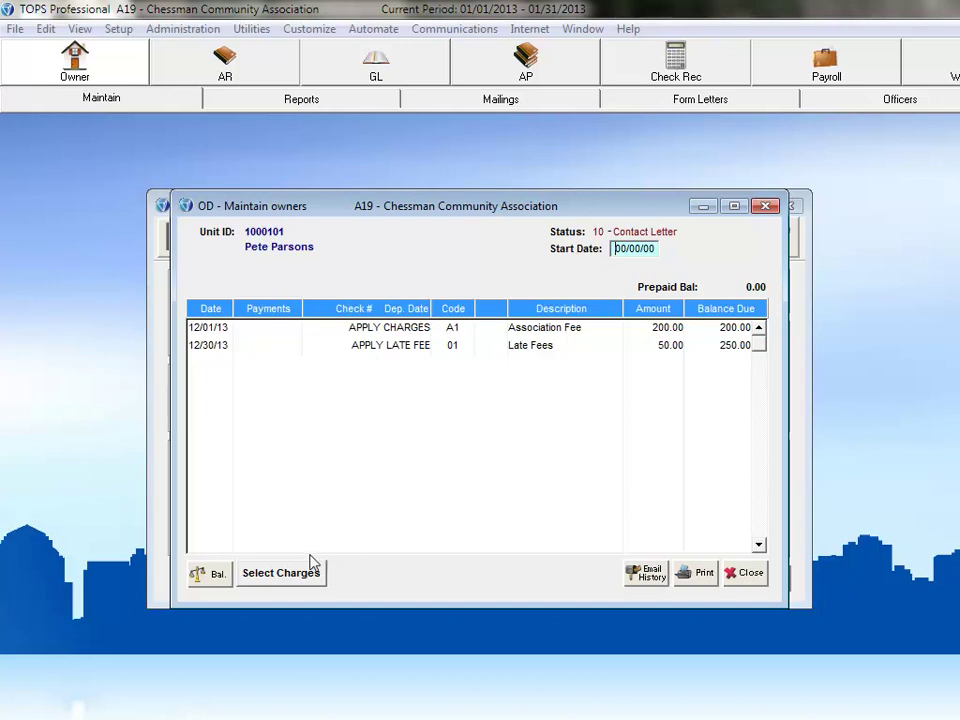
click(281, 573)
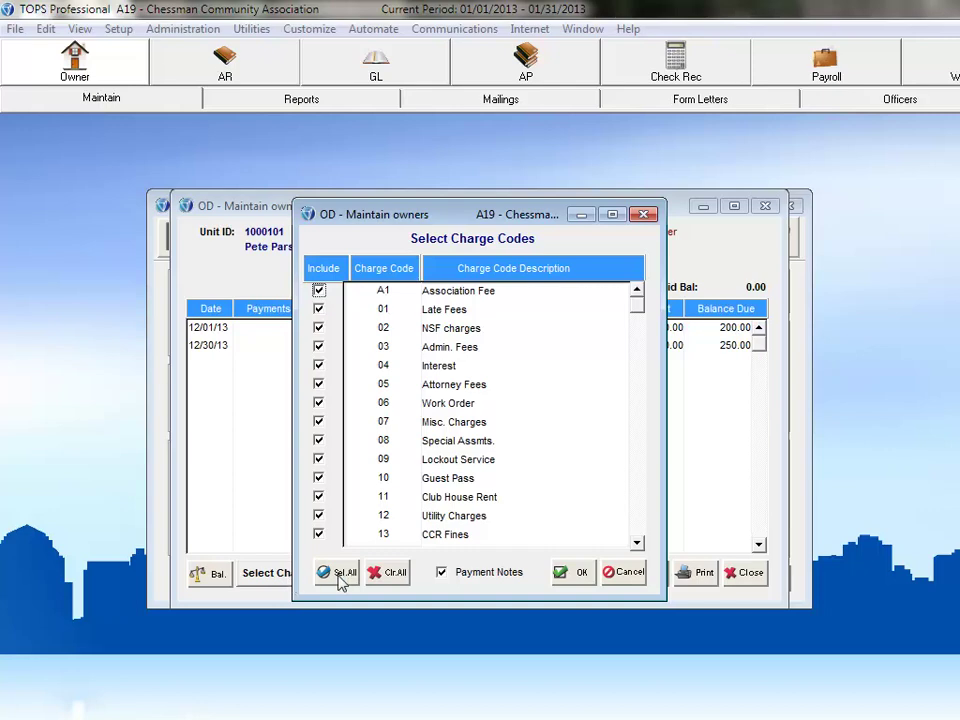
click(620, 581)
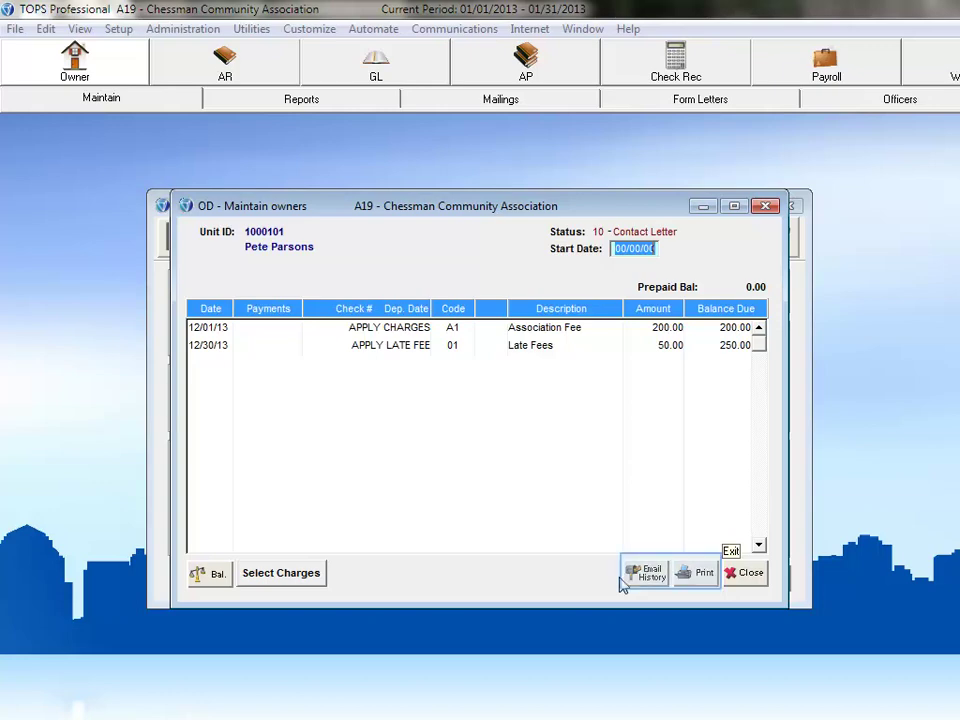
click(748, 573)
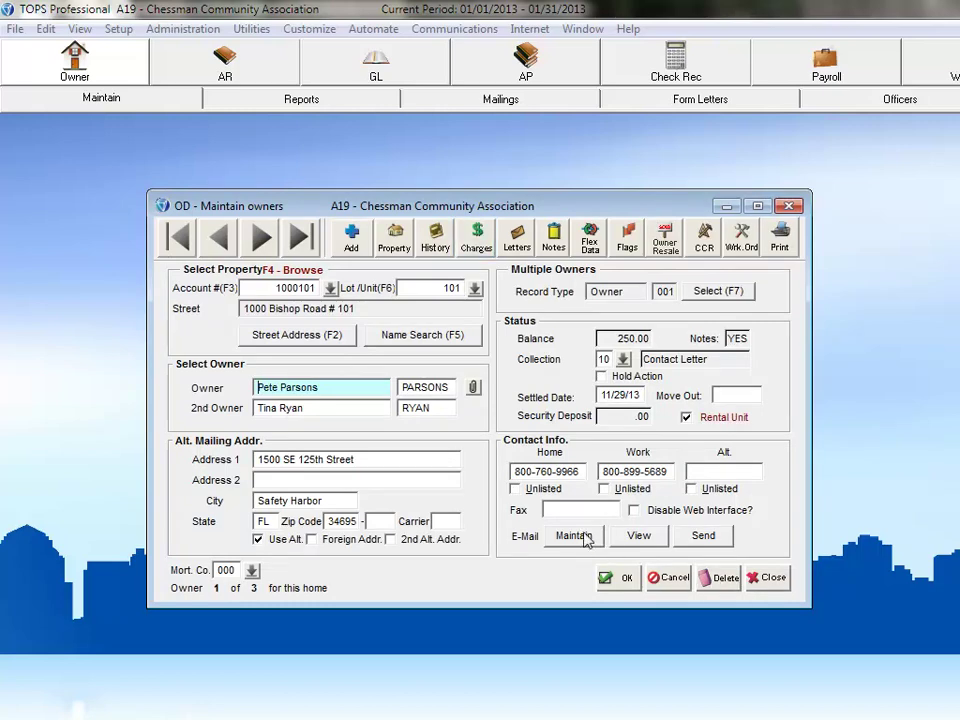
- View the recurring charges assigned to the owner of this home and accept them as they are
click(476, 242)
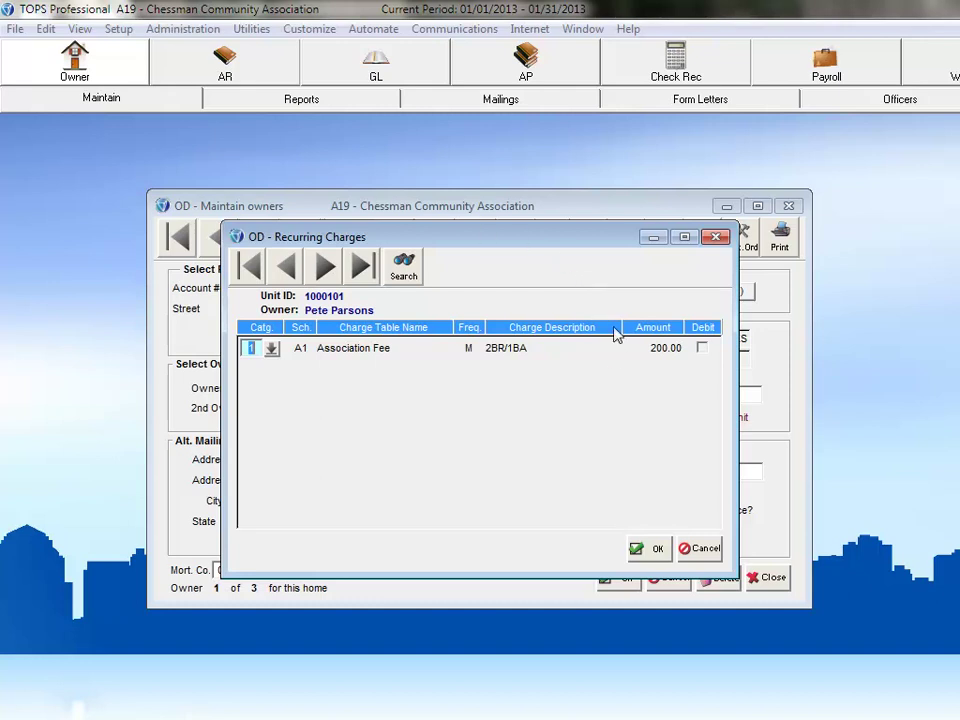
click(650, 549)
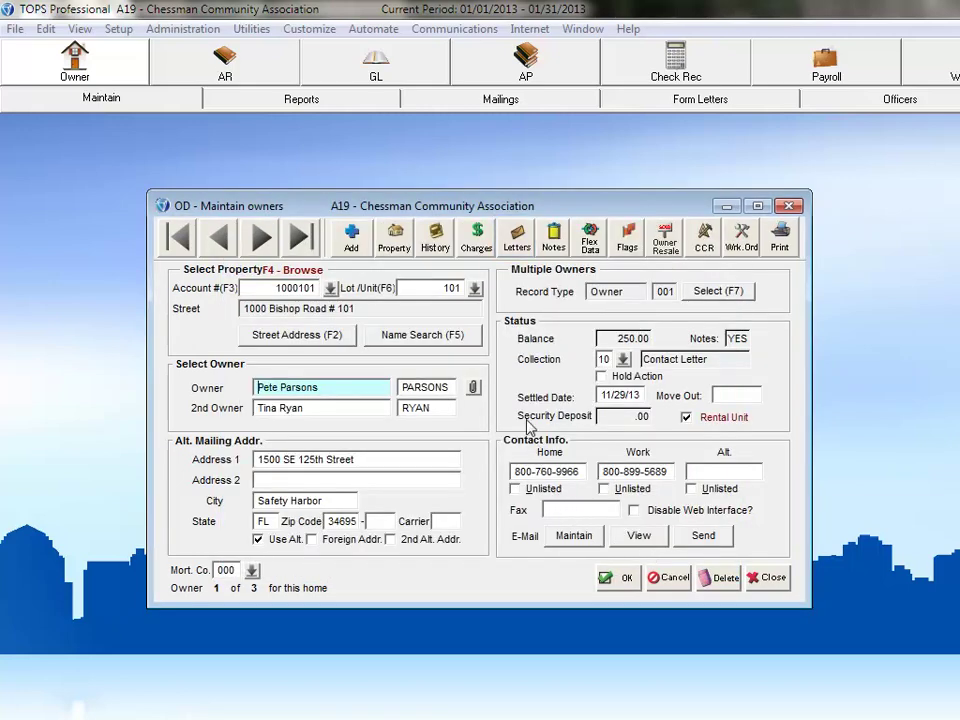
- Generate a preview of the 11 - Receipt form letter for this owner and exit without processing it
click(510, 240)
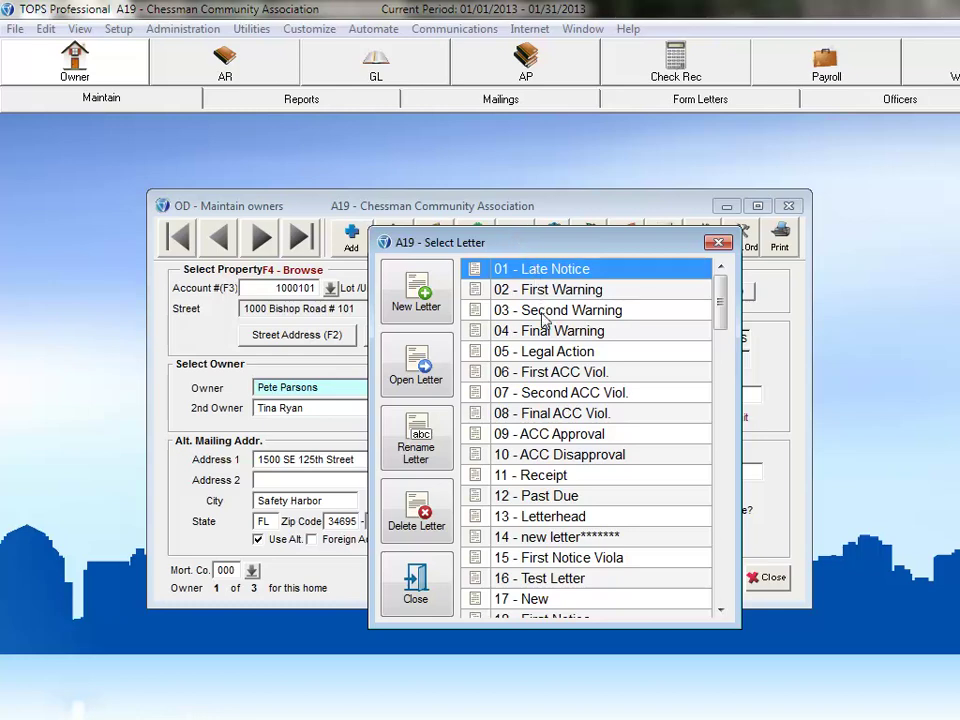
click(549, 477)
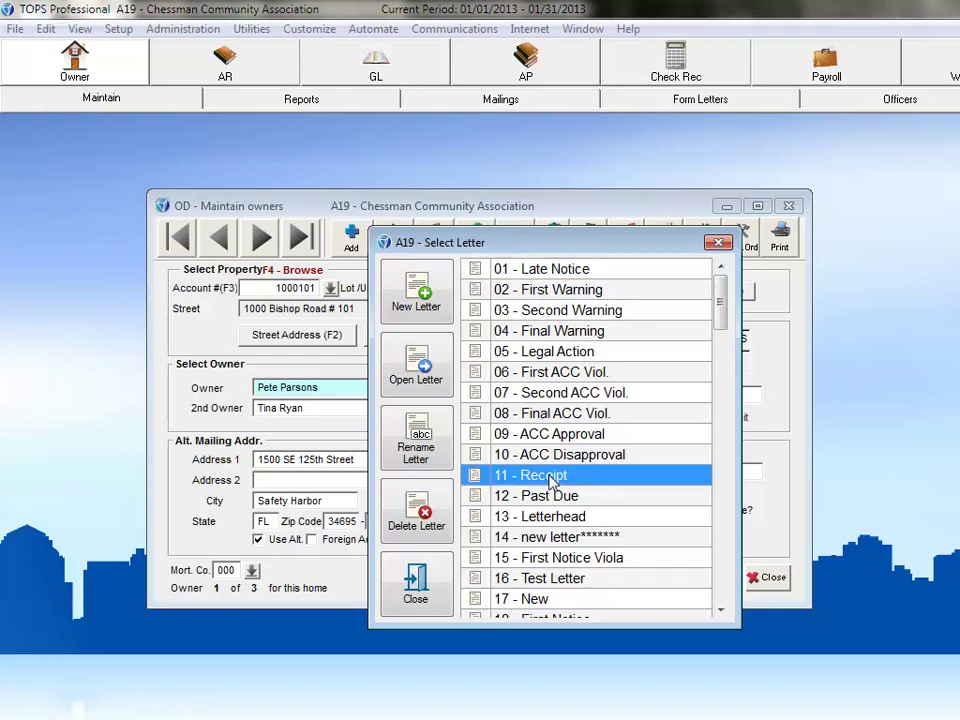
click(416, 363)
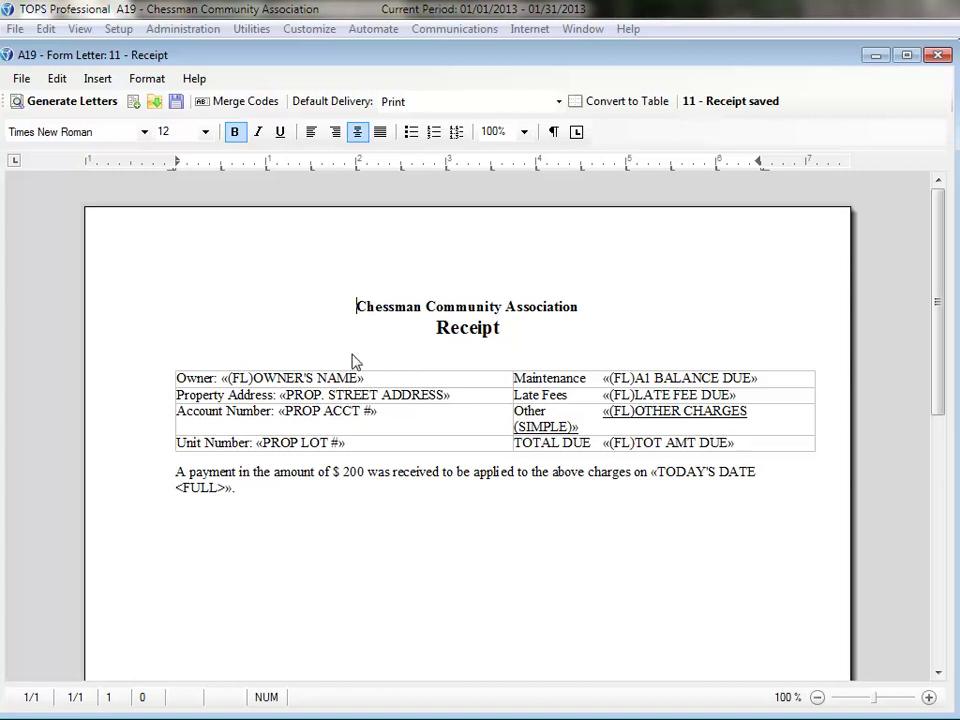
click(75, 105)
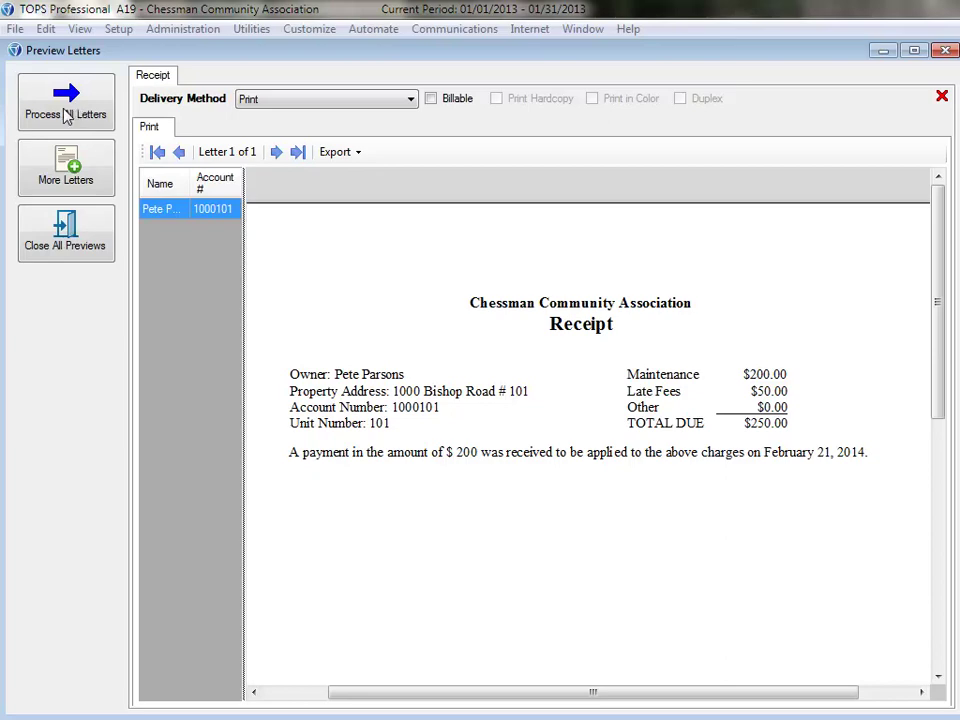
click(40, 250)
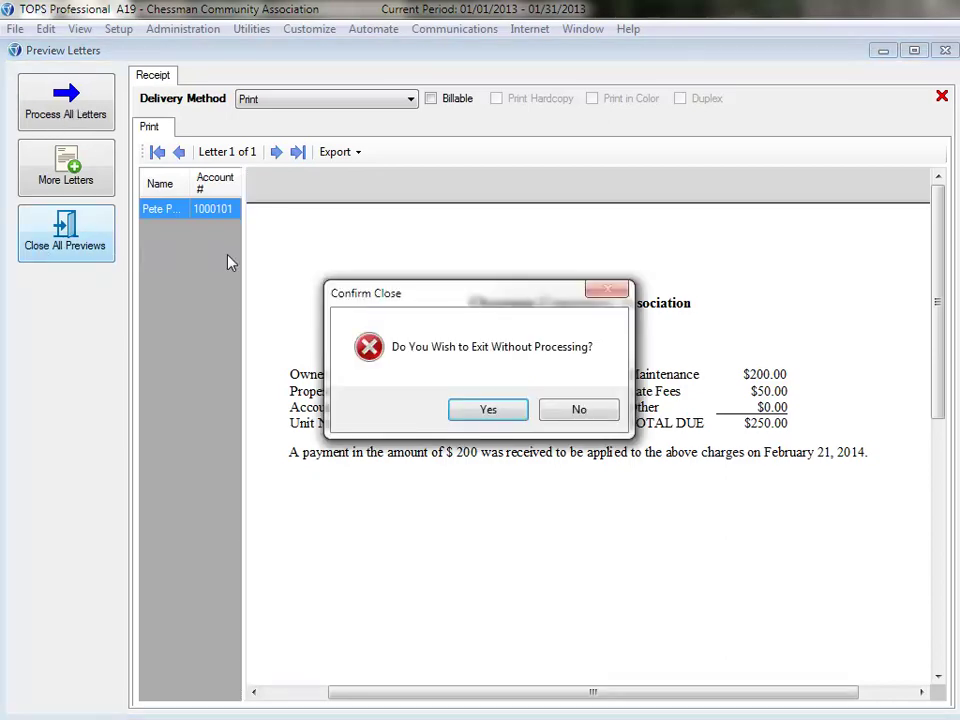
click(494, 412)
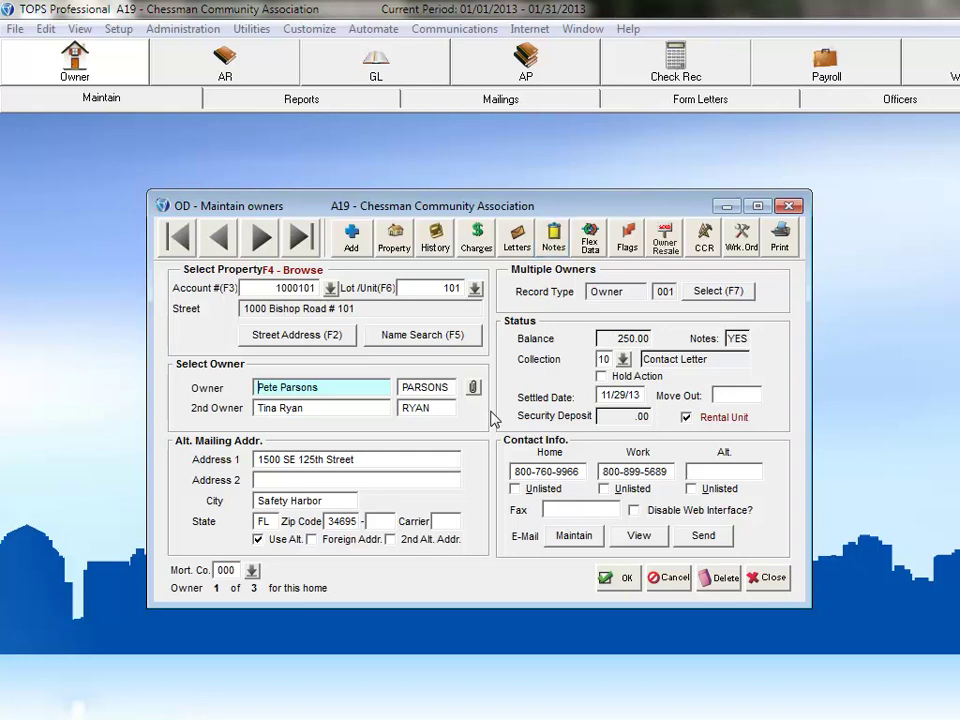
- Add a note reading "New Note" to the owner's record, save it, and browse from the first note to the new one
click(551, 245)
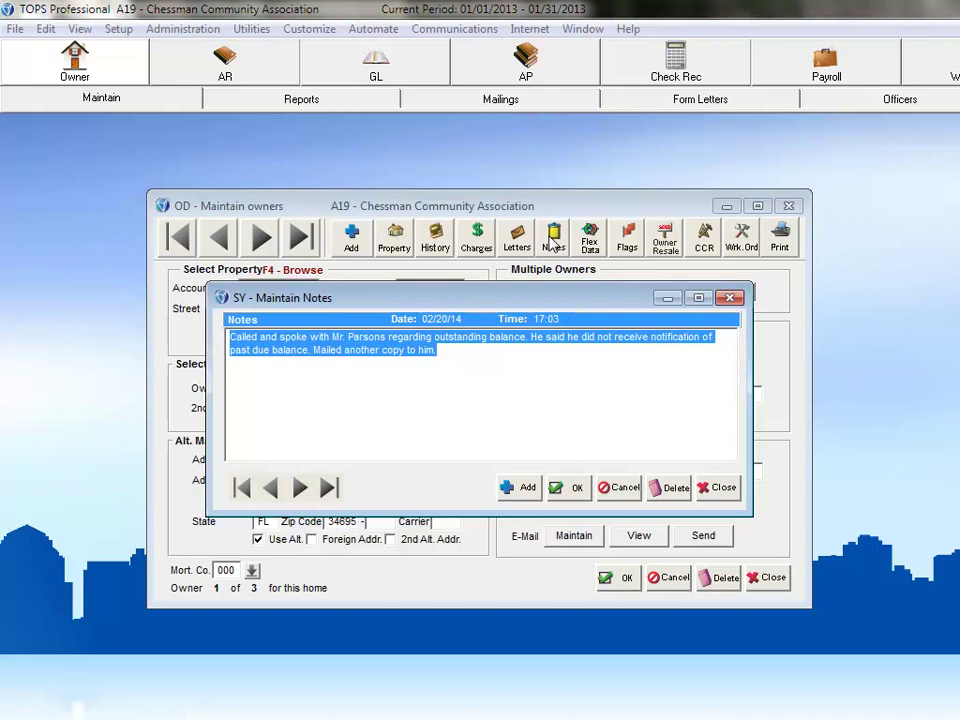
click(517, 490)
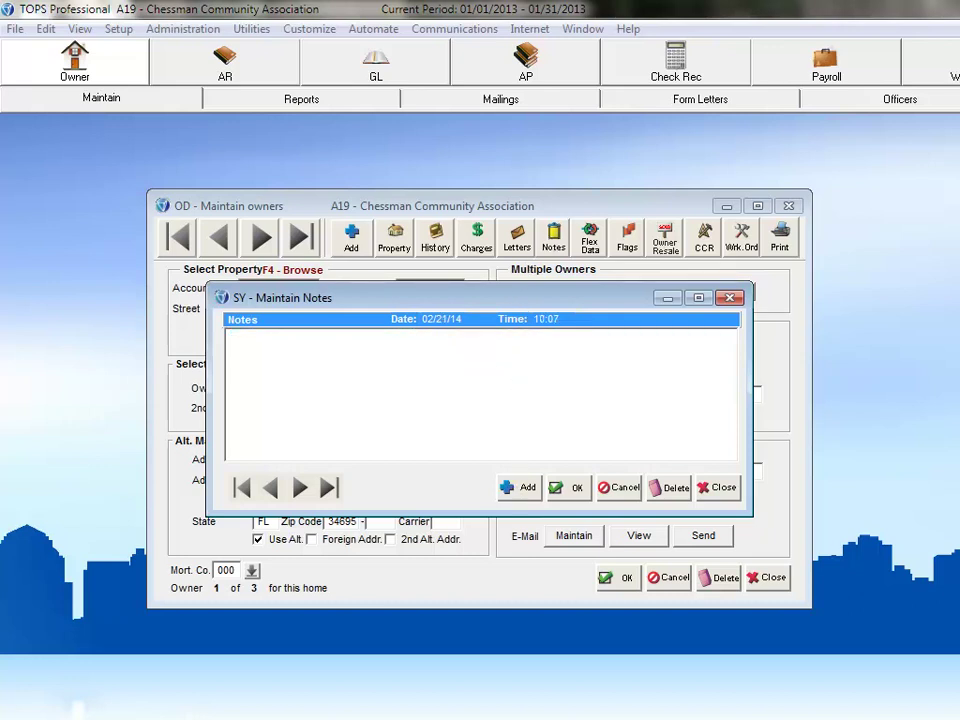
text(New Note)
click(567, 489)
click(242, 490)
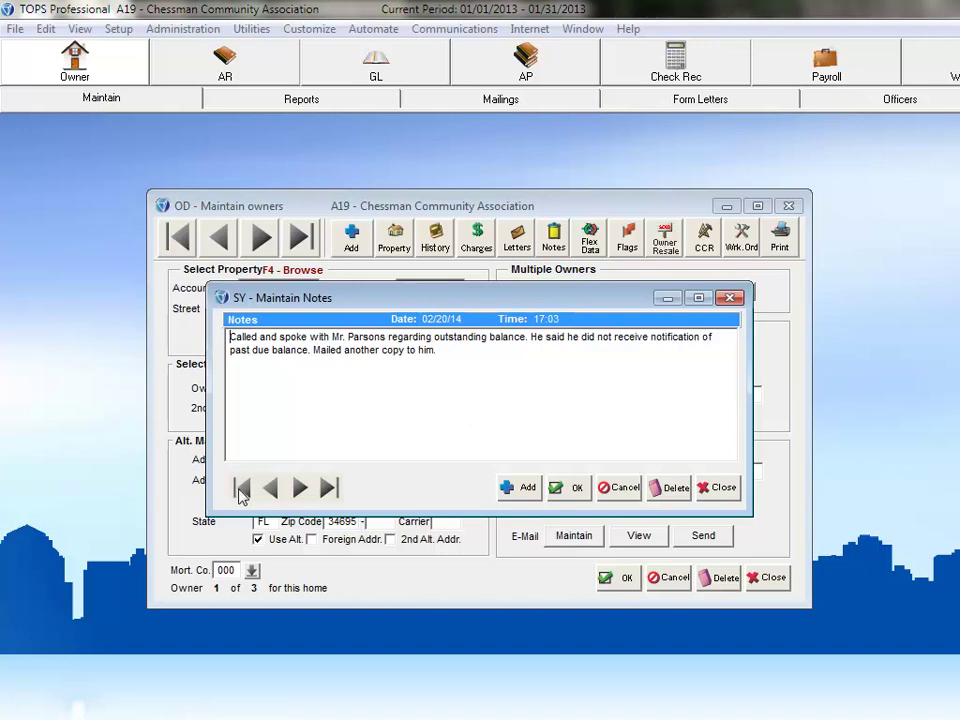
click(299, 490)
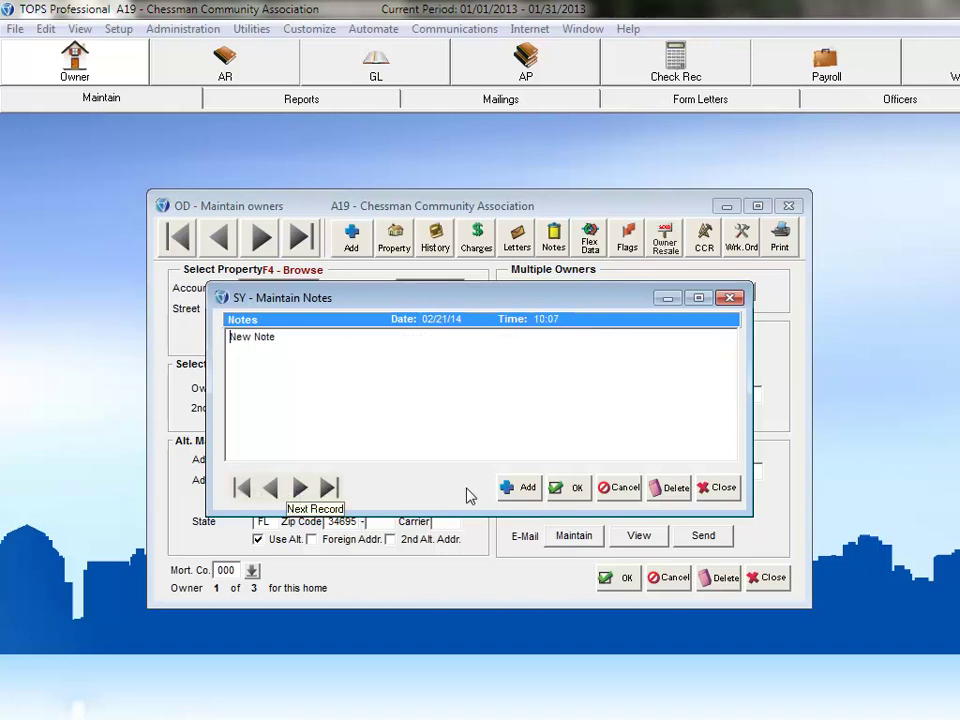
click(714, 488)
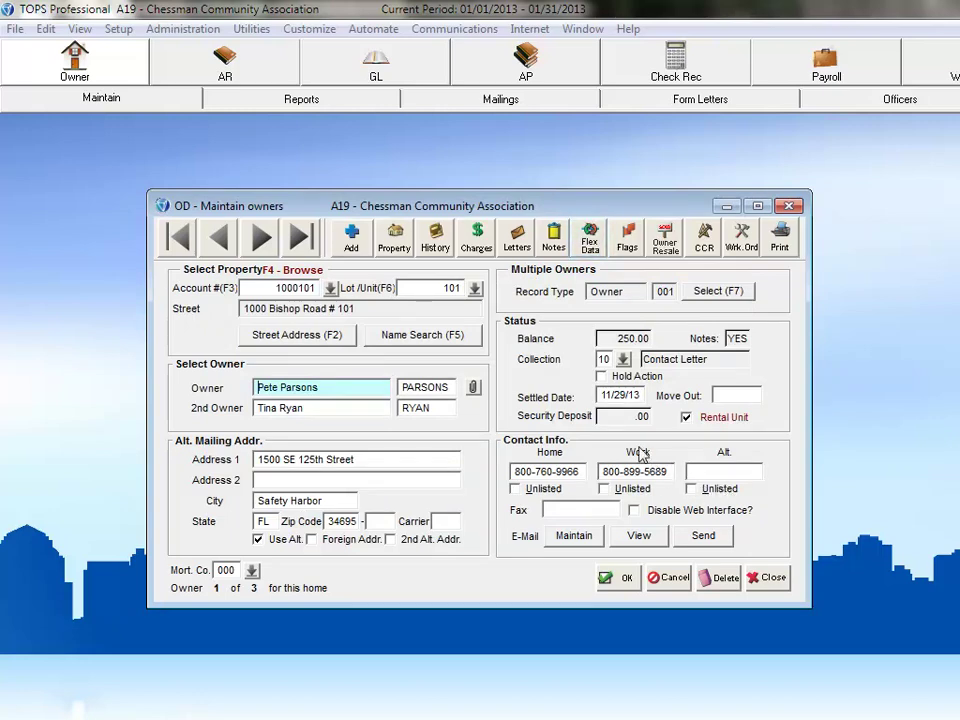
- Review the owner's flex data, covering the general, emergency contact and pet information, and close it without changes
click(590, 240)
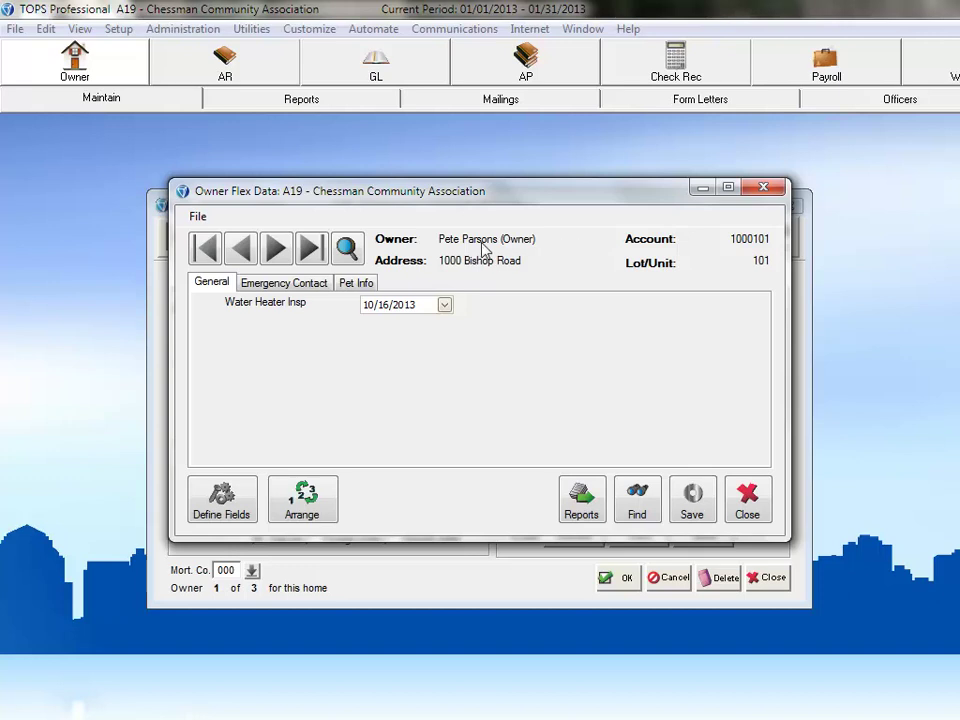
click(288, 283)
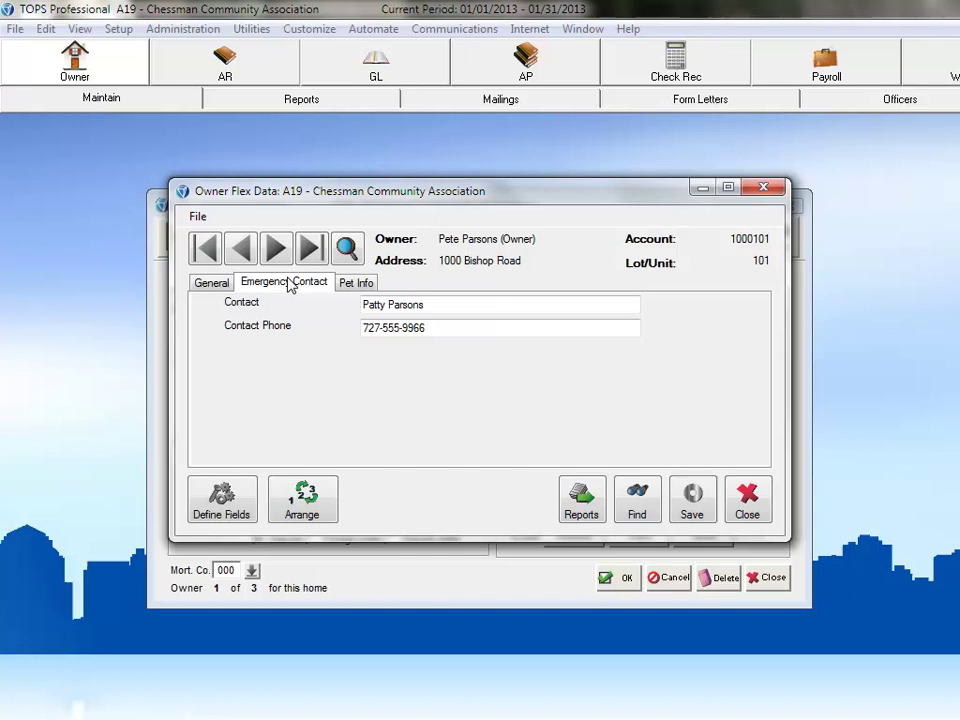
click(370, 286)
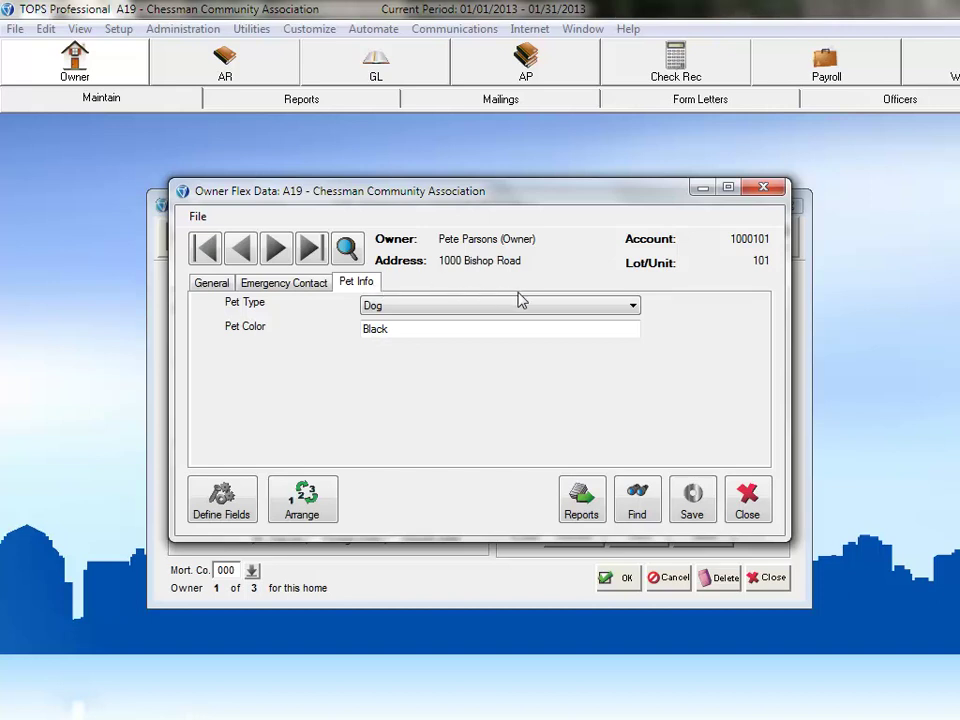
click(747, 505)
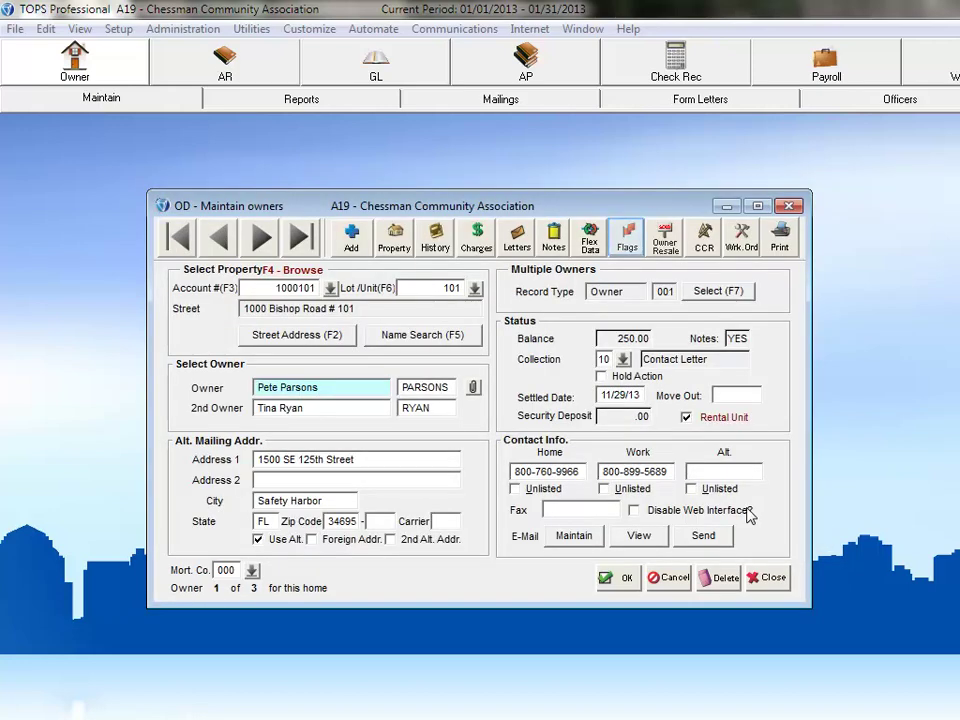
- View the owner's control flags and the owner resale options, cancelling out of both without making changes
click(627, 245)
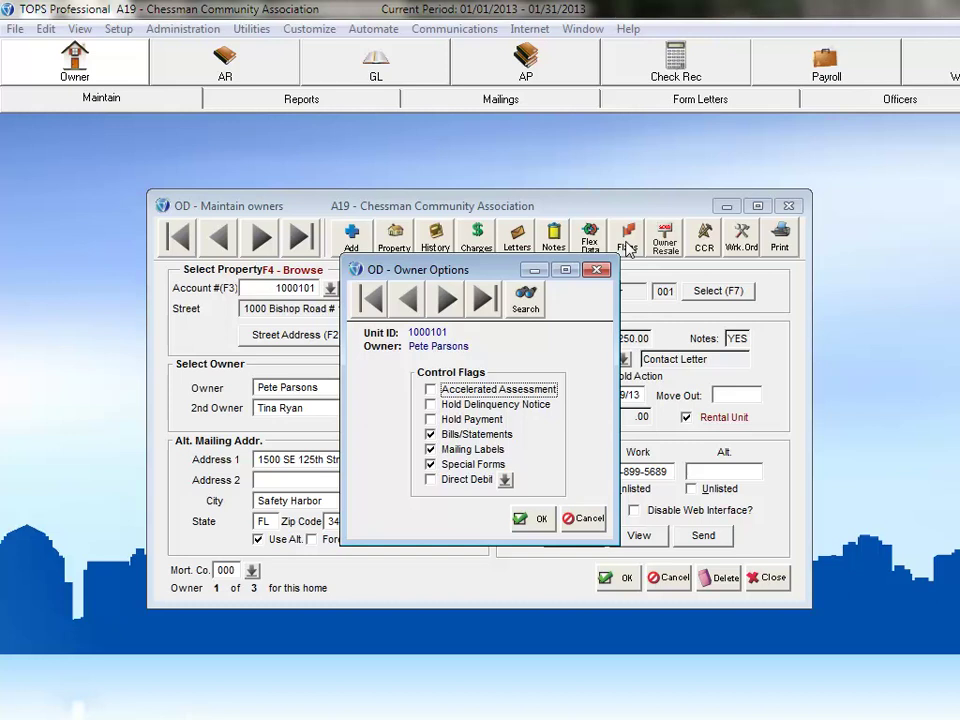
click(587, 518)
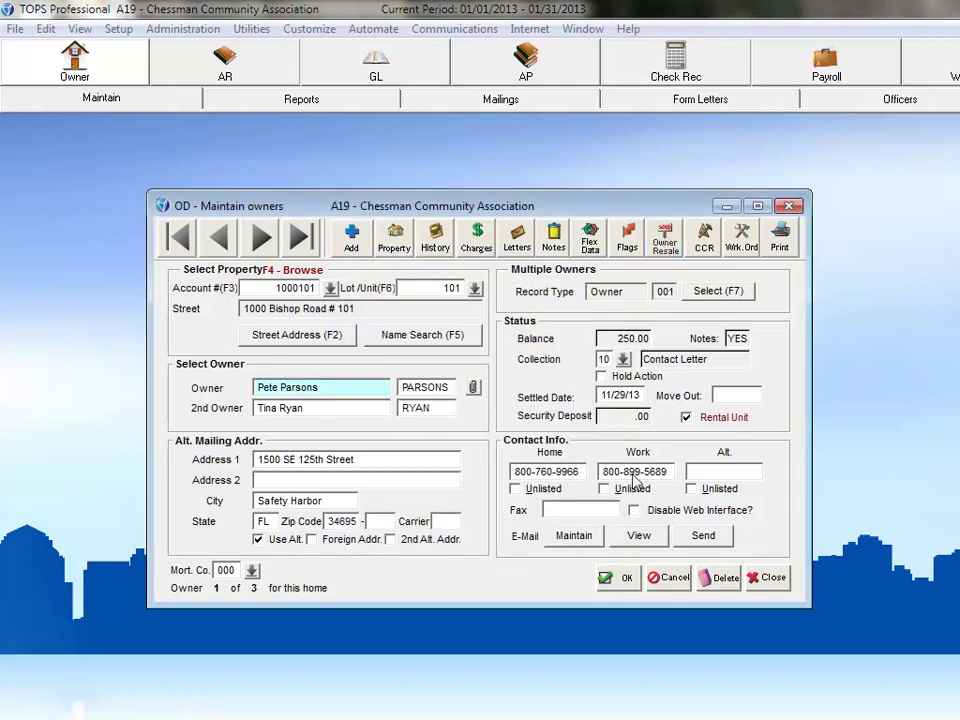
click(665, 240)
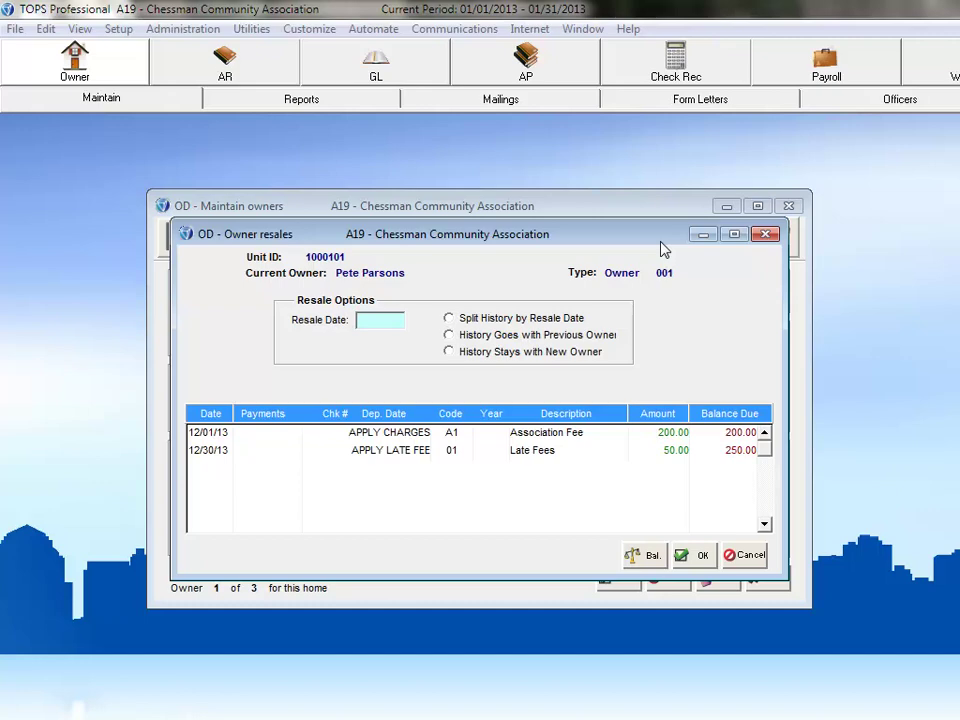
click(750, 555)
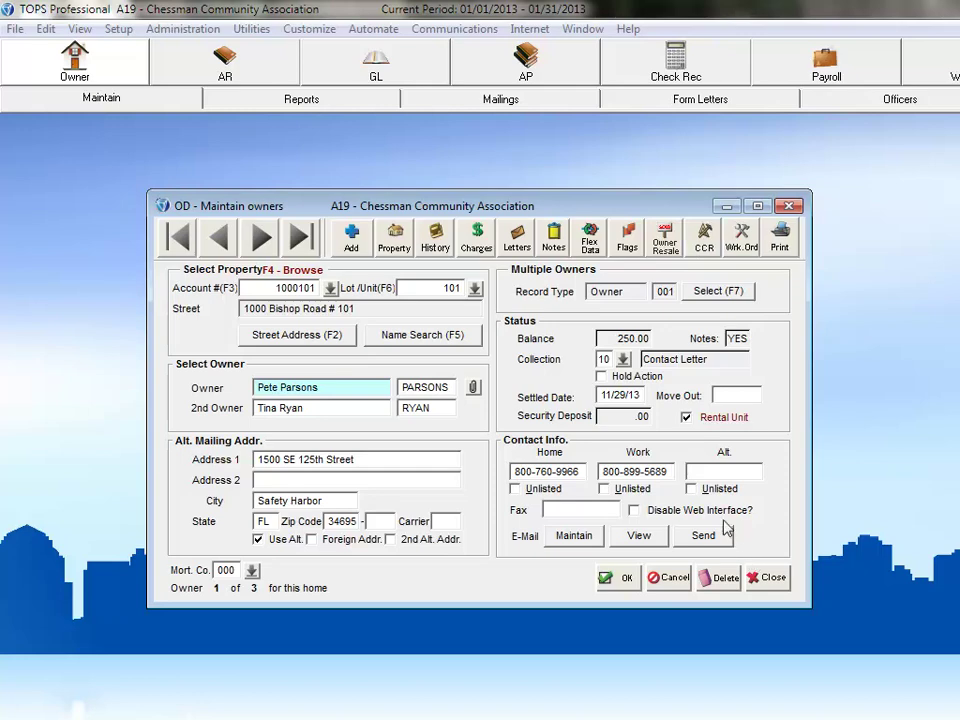
- Check the CCR records and the work orders for this home, exiting both without adding a record
click(704, 238)
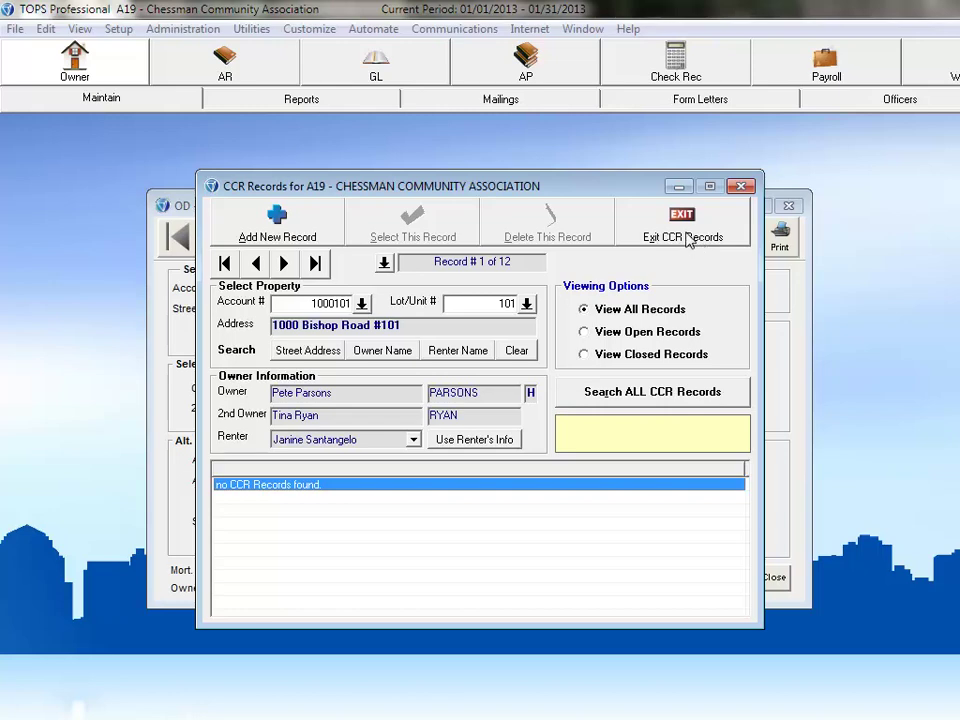
click(686, 236)
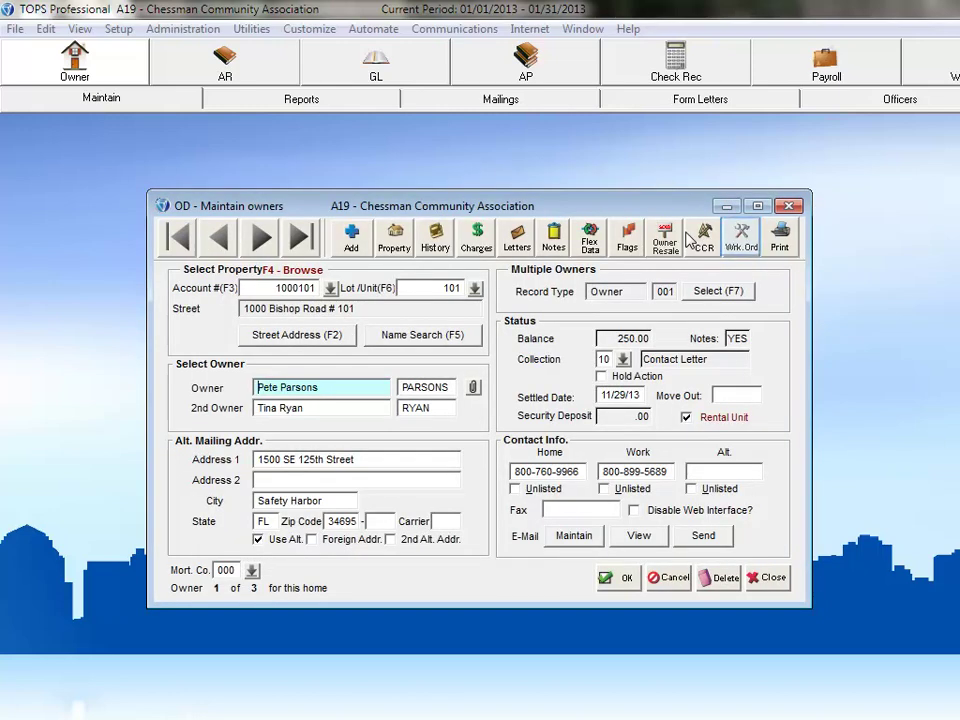
click(741, 238)
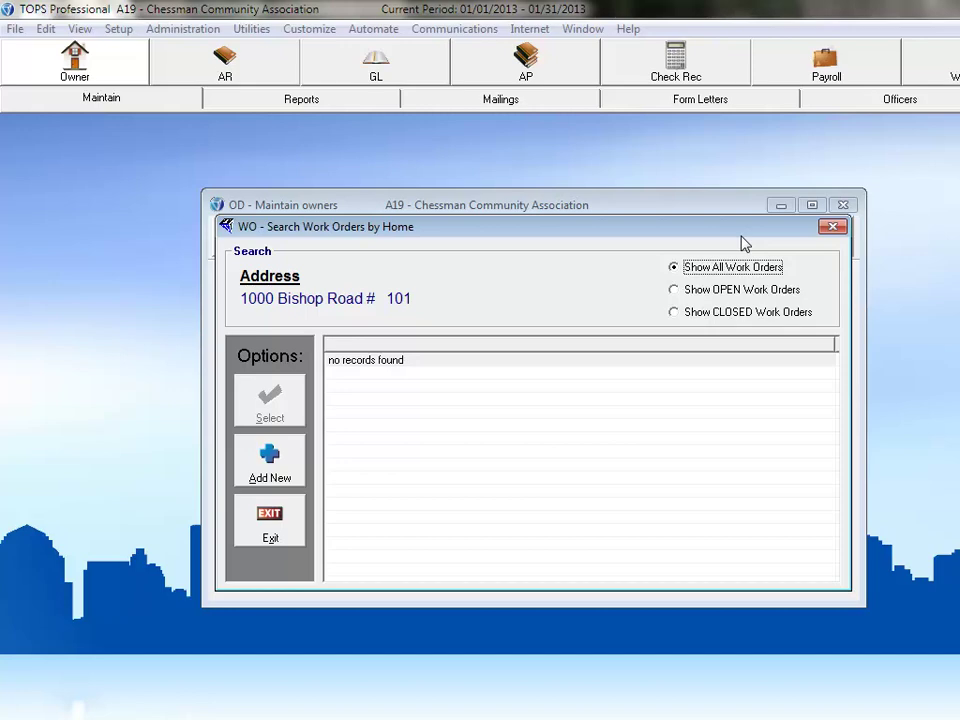
click(271, 532)
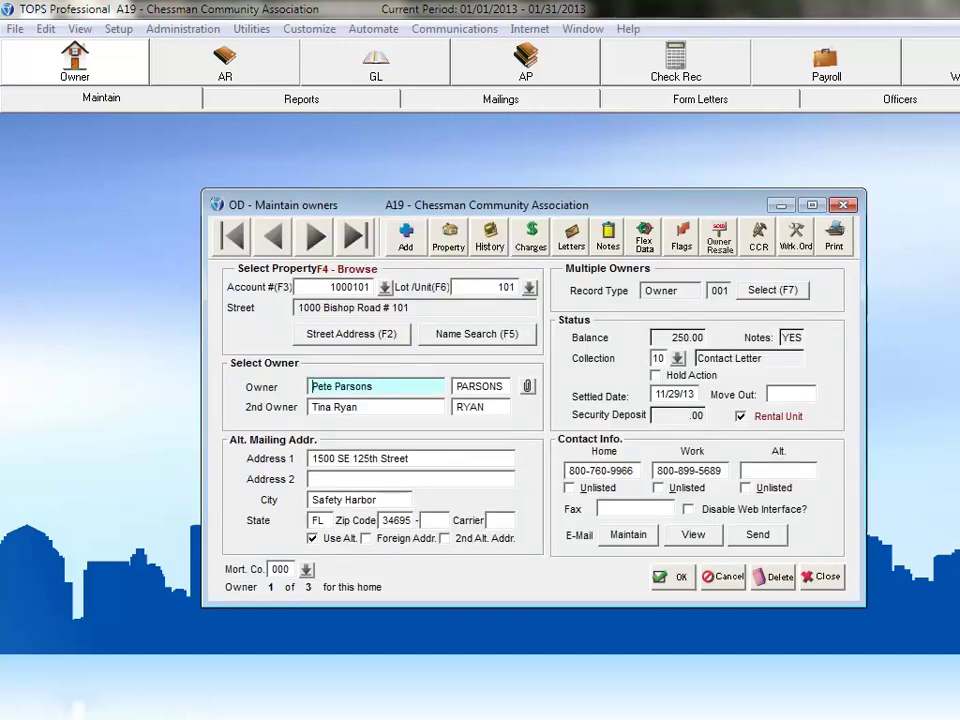